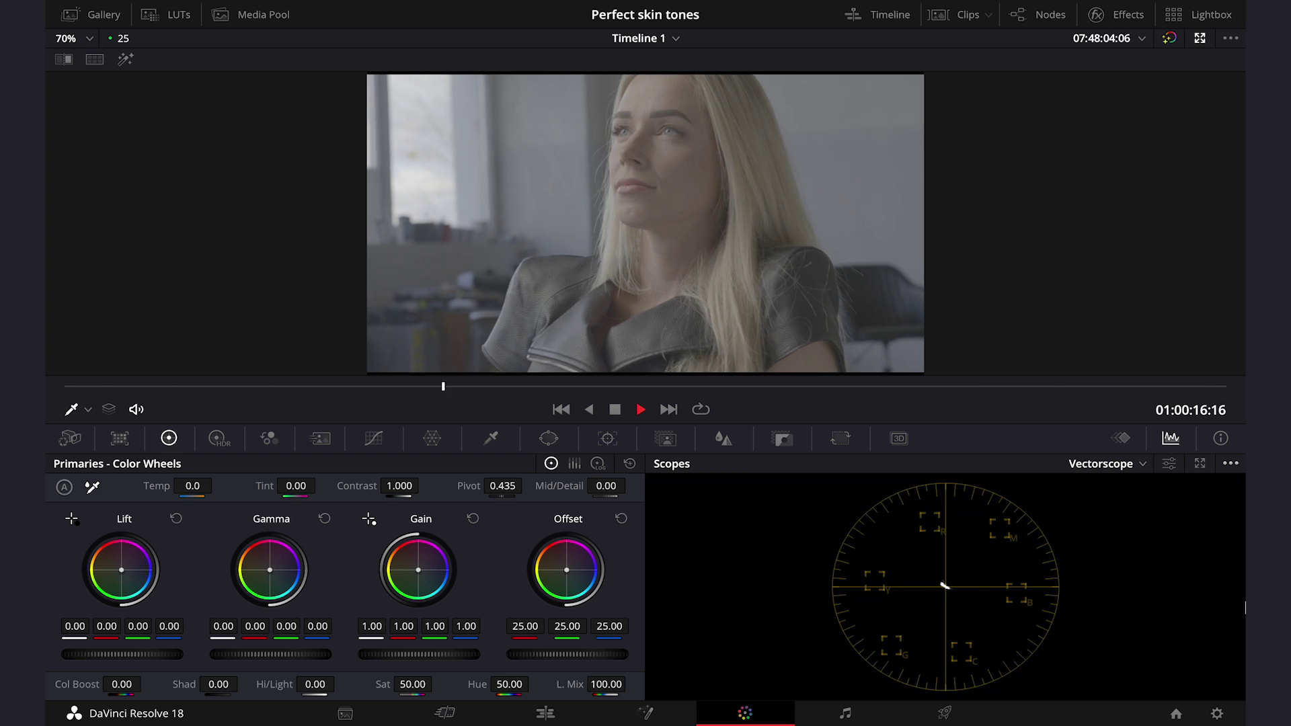
# Stop playback and leave the enhanced viewer so the labelled node tree shows again
pyautogui.press('space')
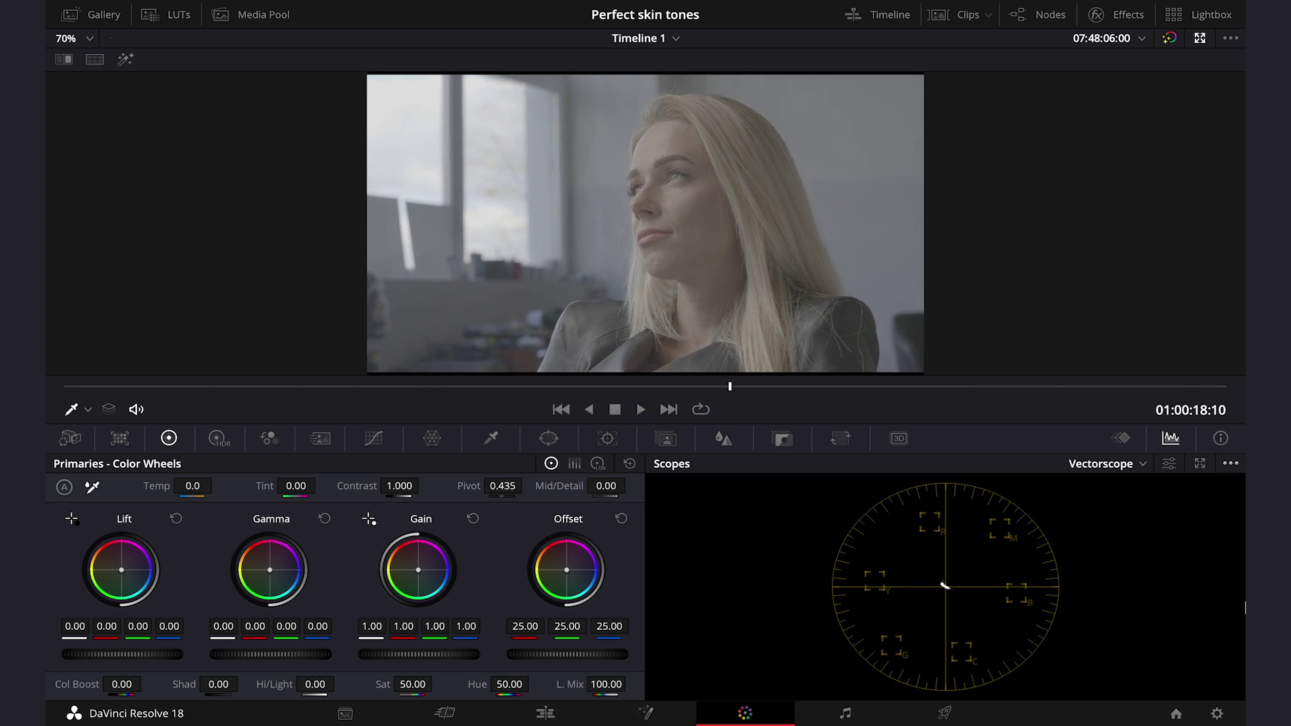
pyautogui.click(1200, 38)
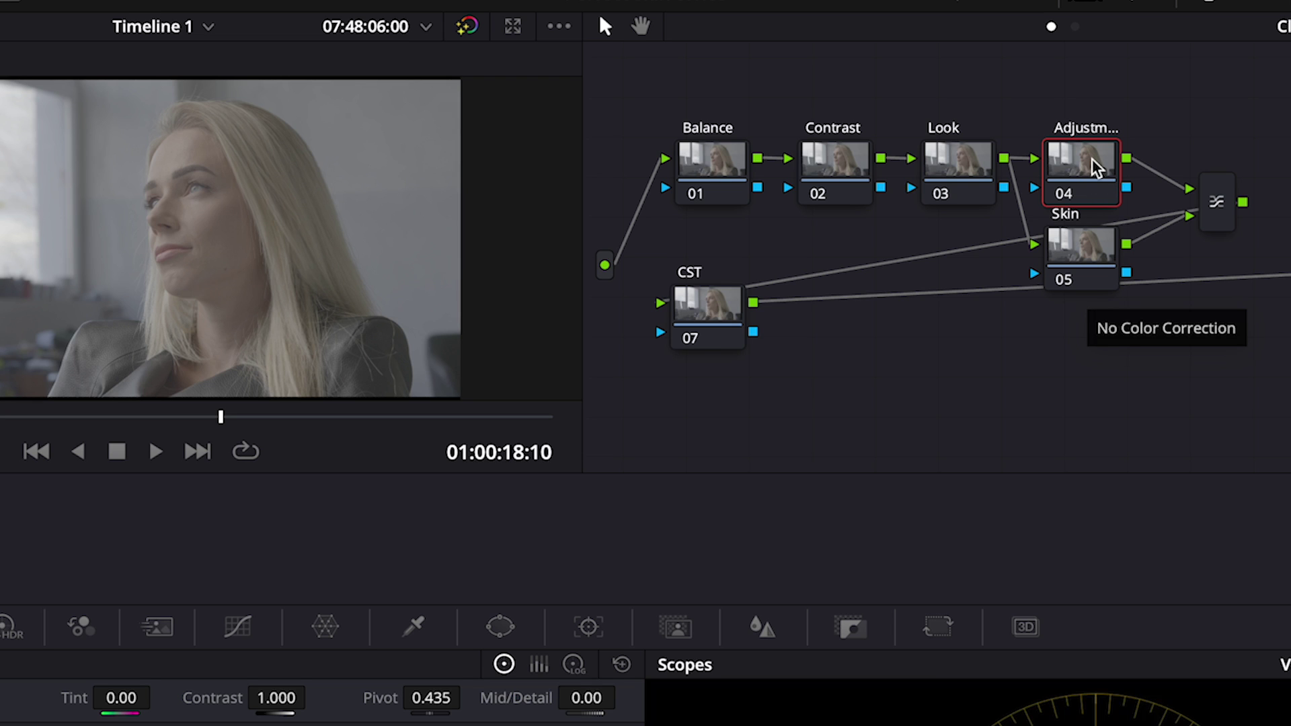
# Apply the Color Space Transform effect to the CST node (07)
pyautogui.click(720, 314)
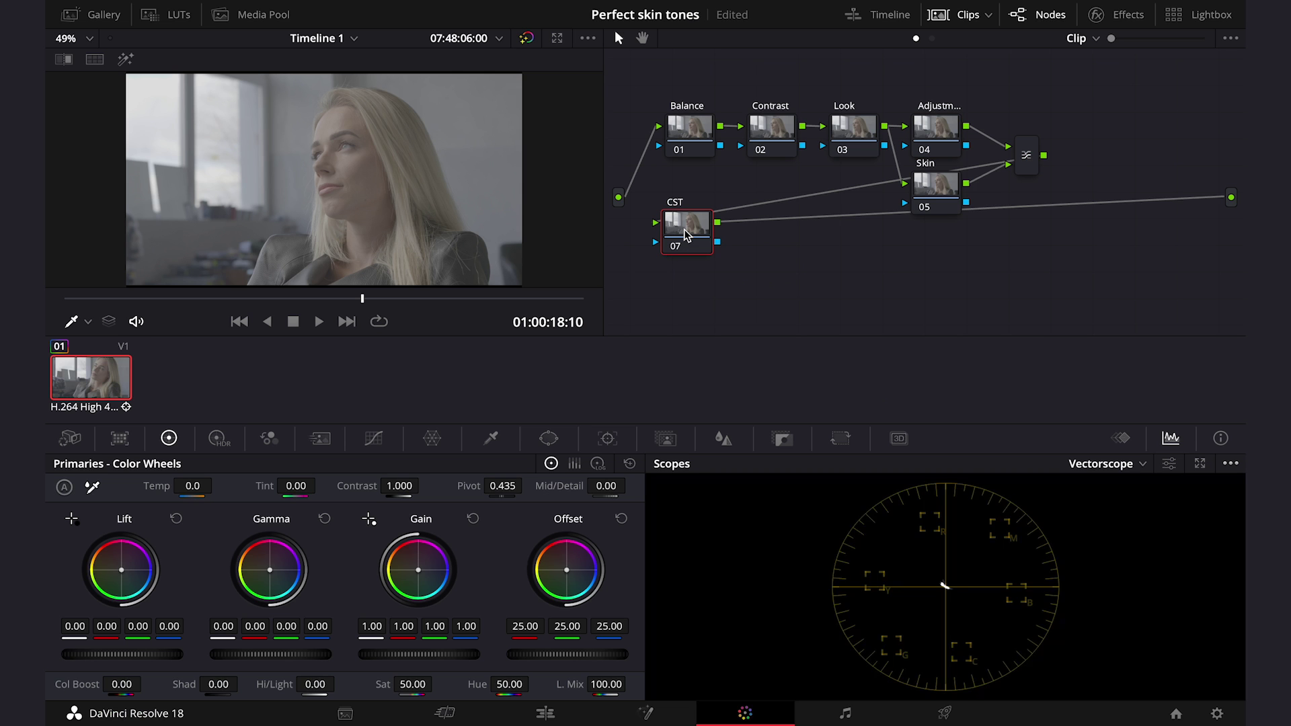
pyautogui.click(1117, 14)
pyautogui.click(1018, 71)
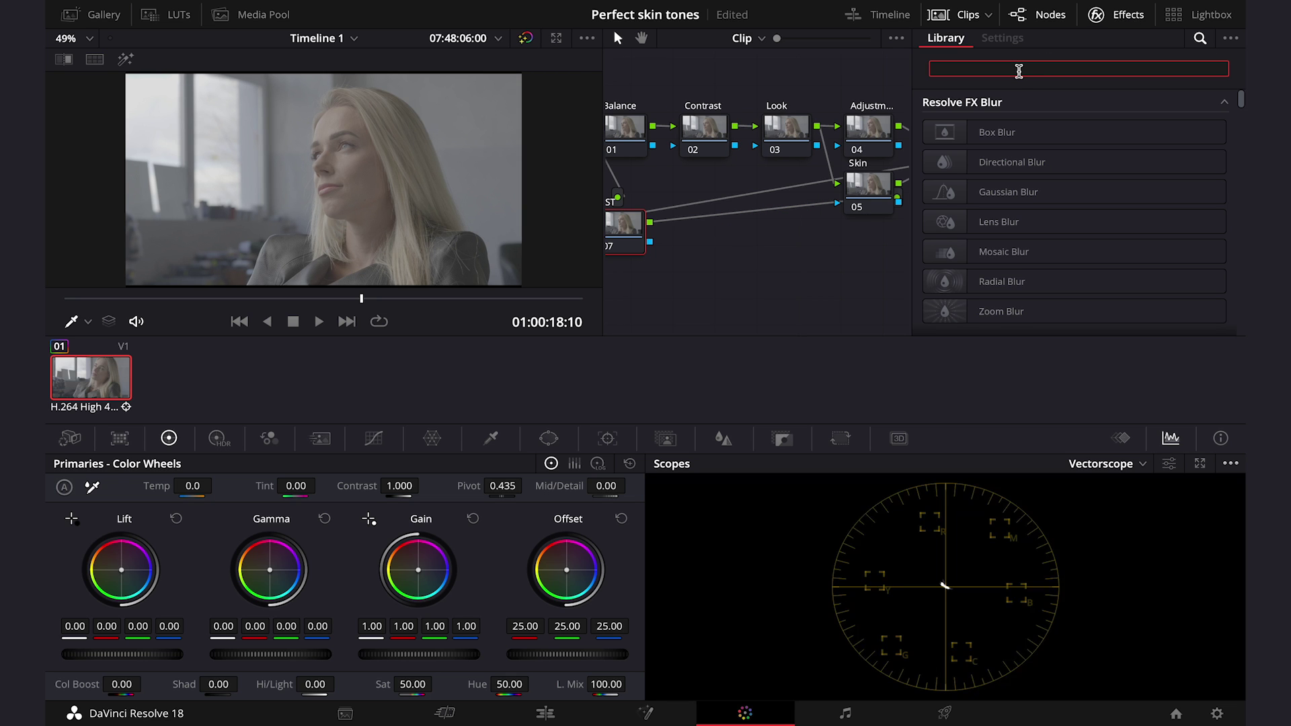
pyautogui.write('color')
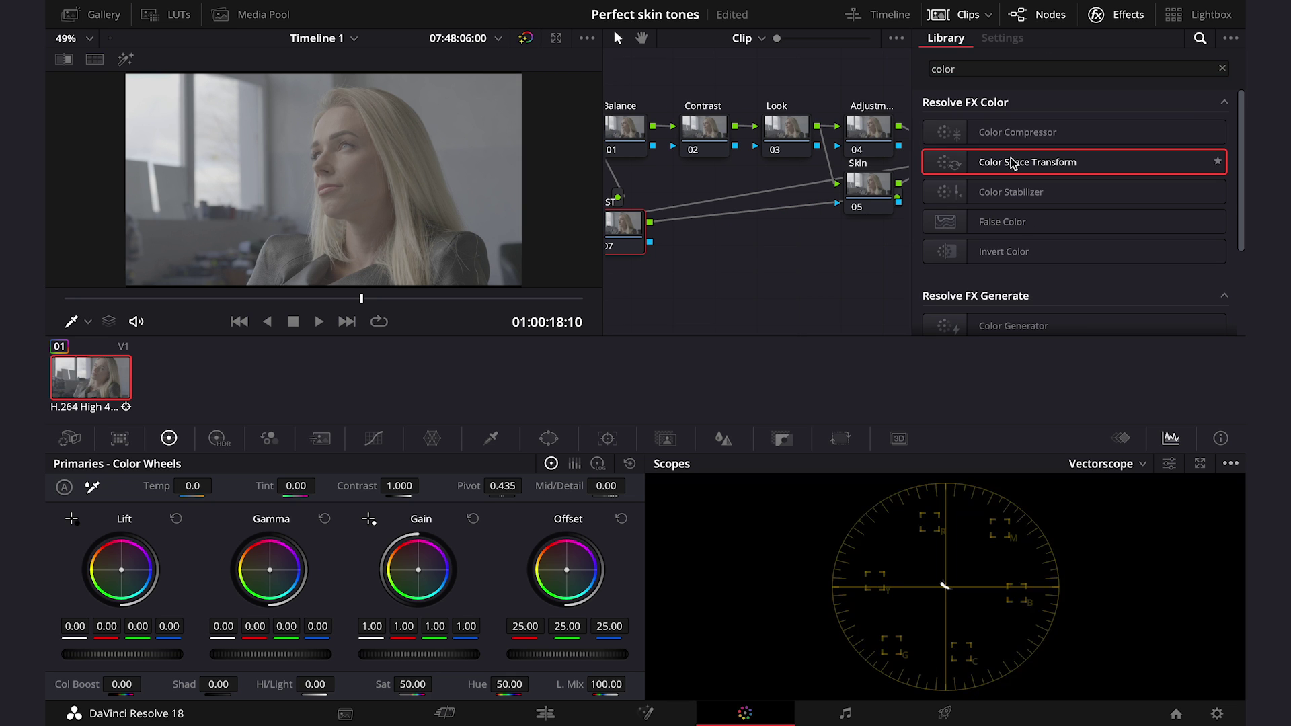
pyautogui.moveTo(1002, 164); pyautogui.dragTo(634, 225)
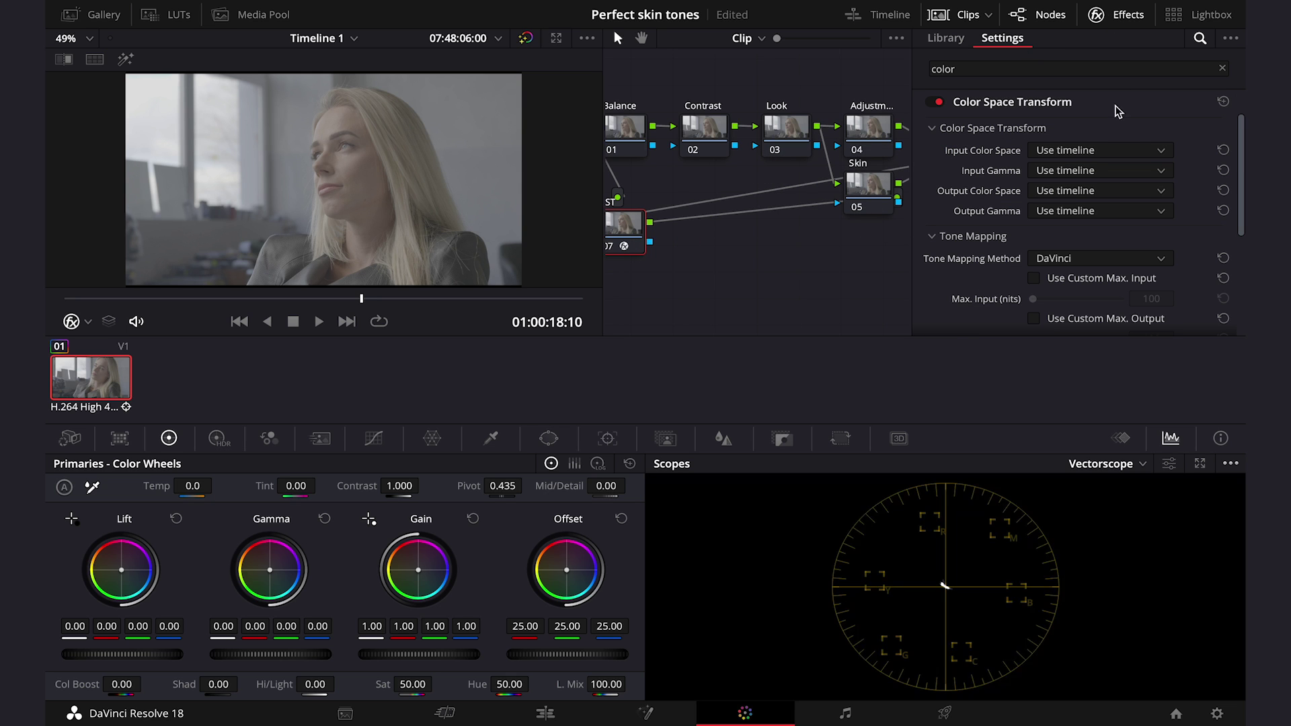
# Set the CST input to Panasonic V-Gamut colour space and Panasonic V-Log gamma
pyautogui.click(1079, 150)
pyautogui.scroll(-4, 1111, 286)
pyautogui.scroll(-2, 1110, 286)
pyautogui.click(1104, 299)
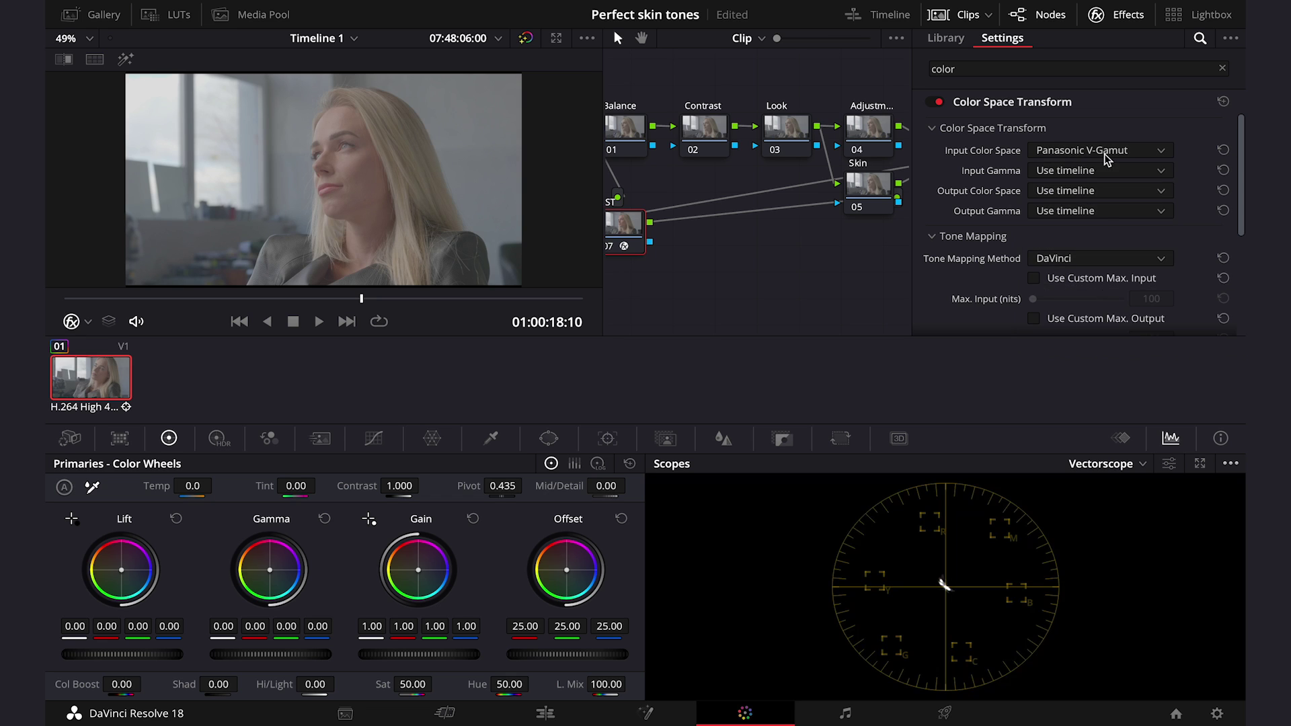
pyautogui.click(1073, 170)
pyautogui.scroll(-2, 1090, 304)
pyautogui.scroll(-5, 1090, 304)
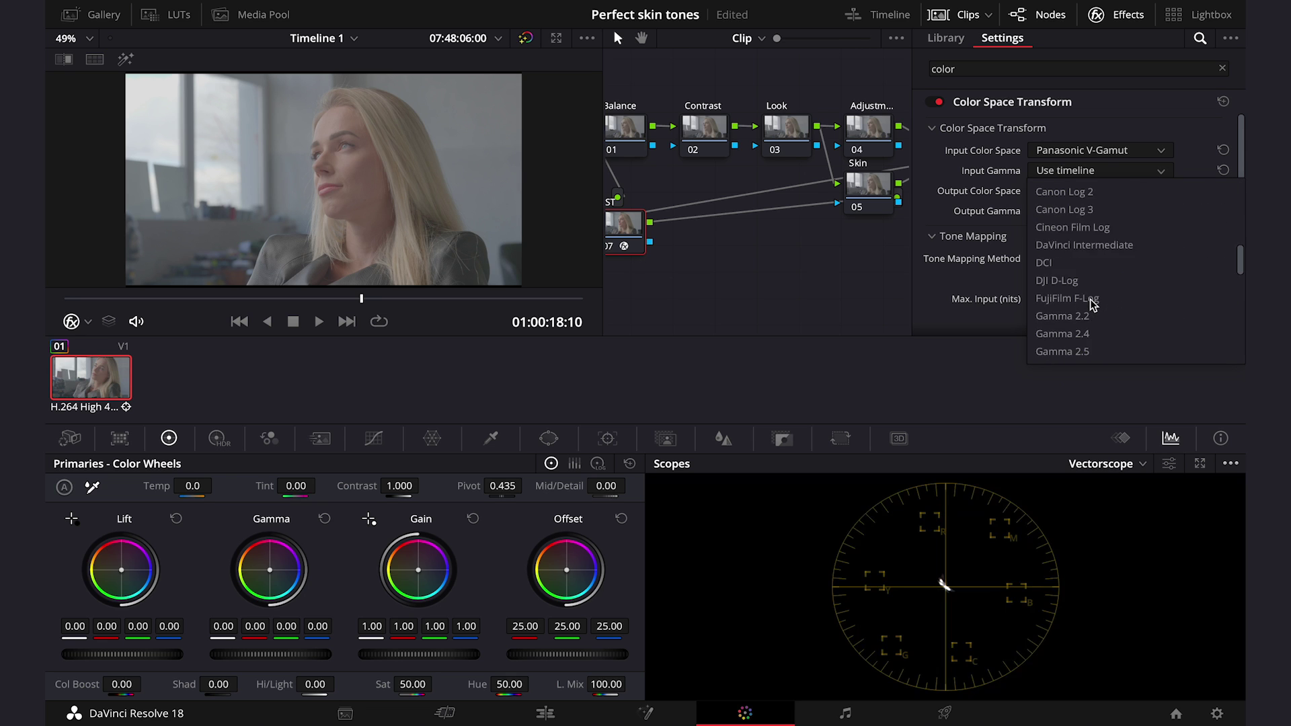
pyautogui.click(1099, 334)
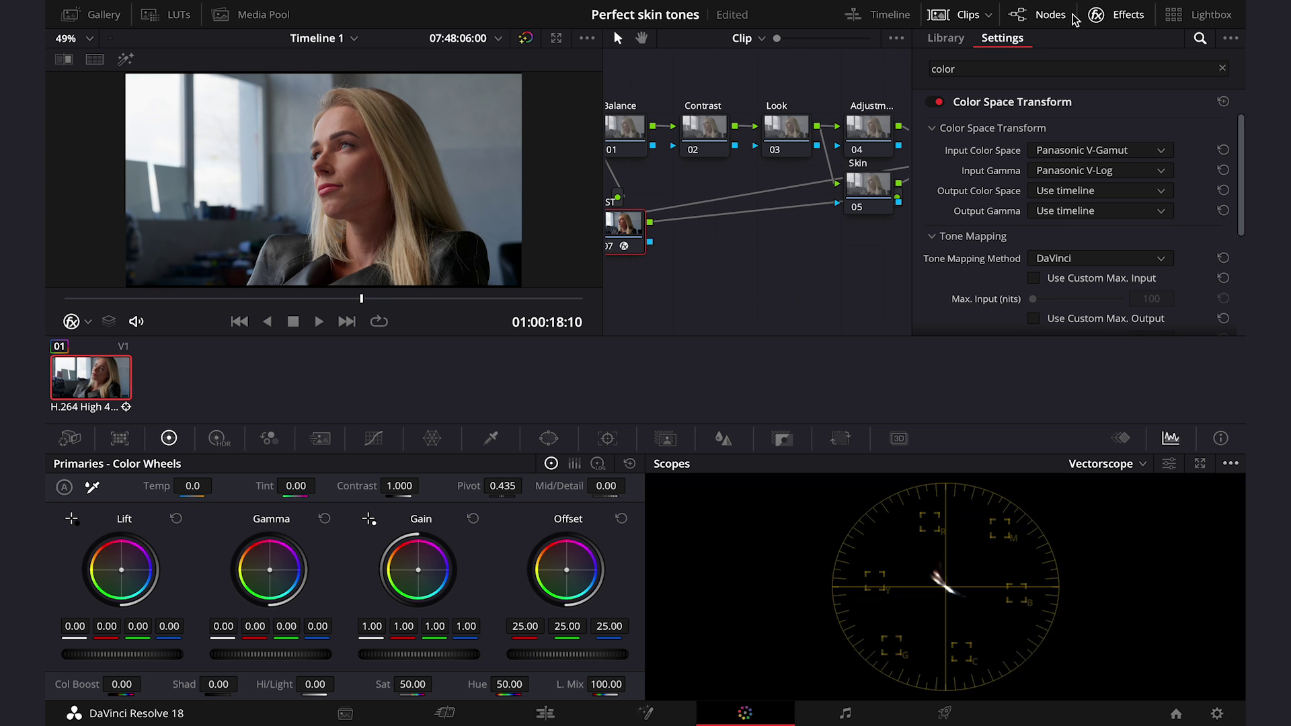
# Close the effects library and toggle the grade bypass off and on to compare
pyautogui.click(1096, 19)
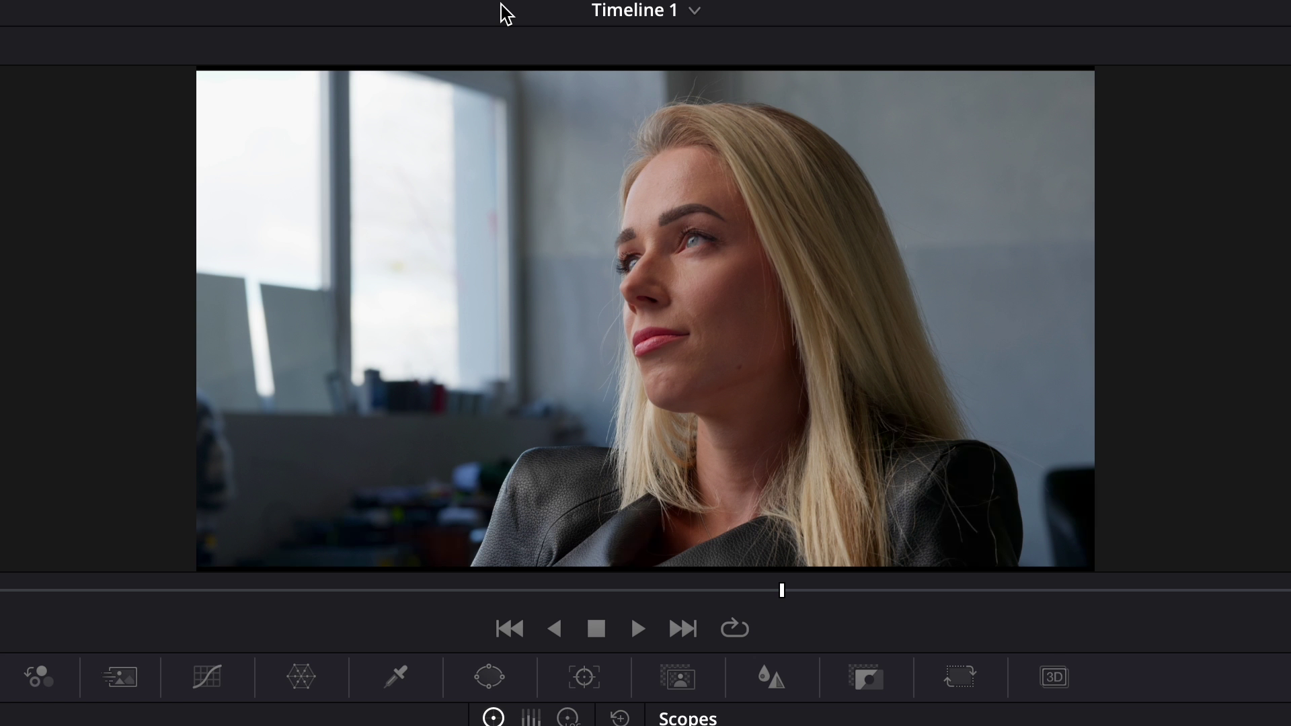
pyautogui.hotkey('shift', 'd')
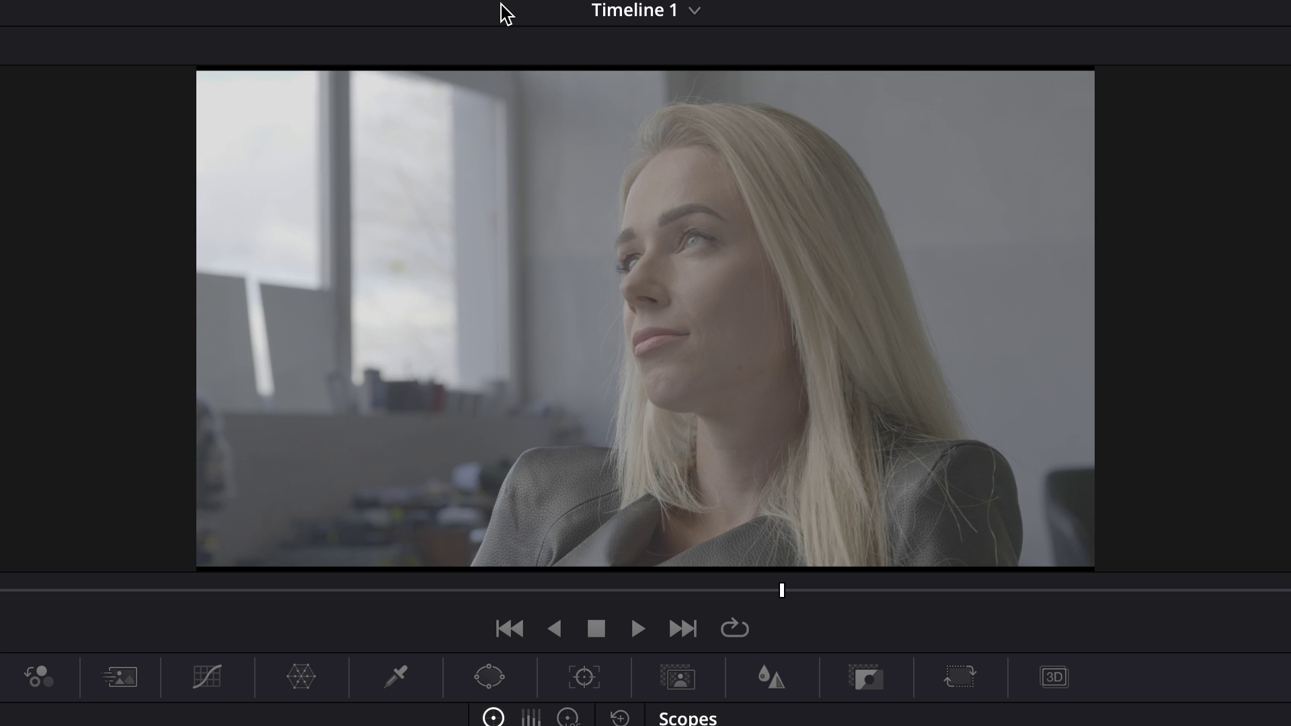
pyautogui.hotkey('shift', 'd')
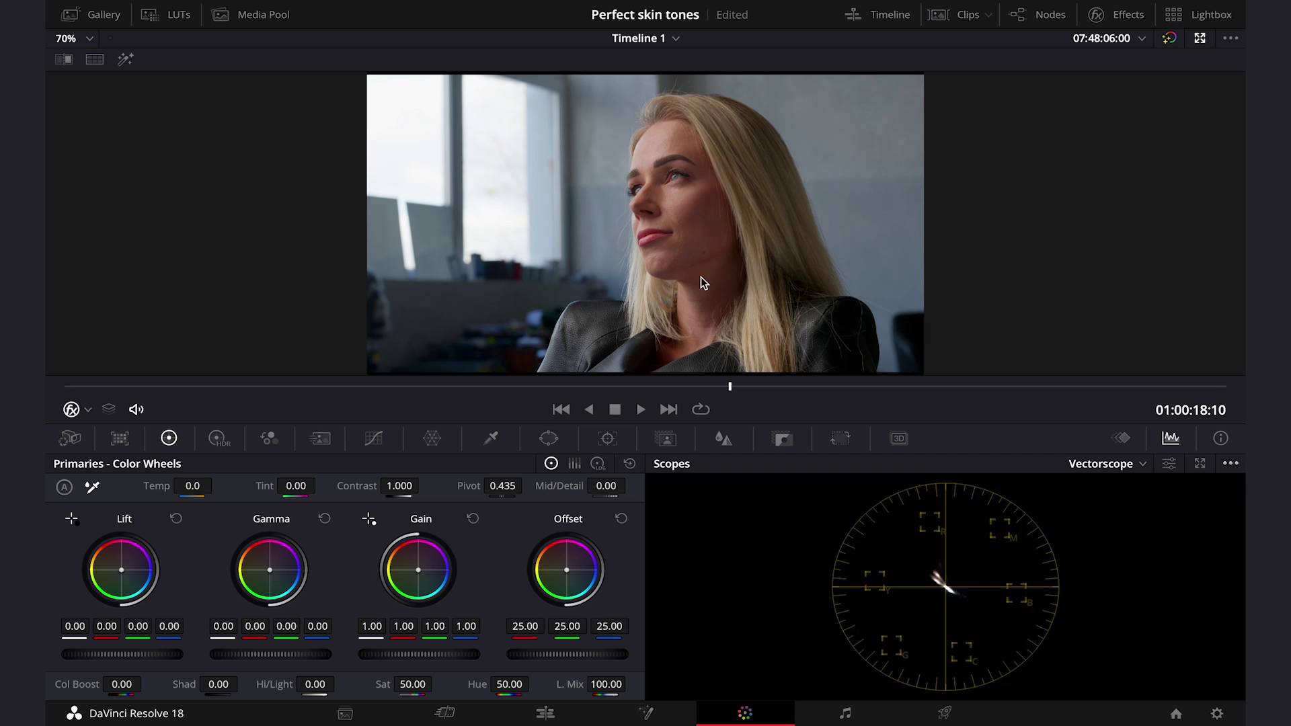
# Move the playhead to frame 01:00:17:04 and keep the Vectorscope as the scope
pyautogui.click(769, 388)
pyautogui.moveTo(777, 386); pyautogui.dragTo(531, 368)
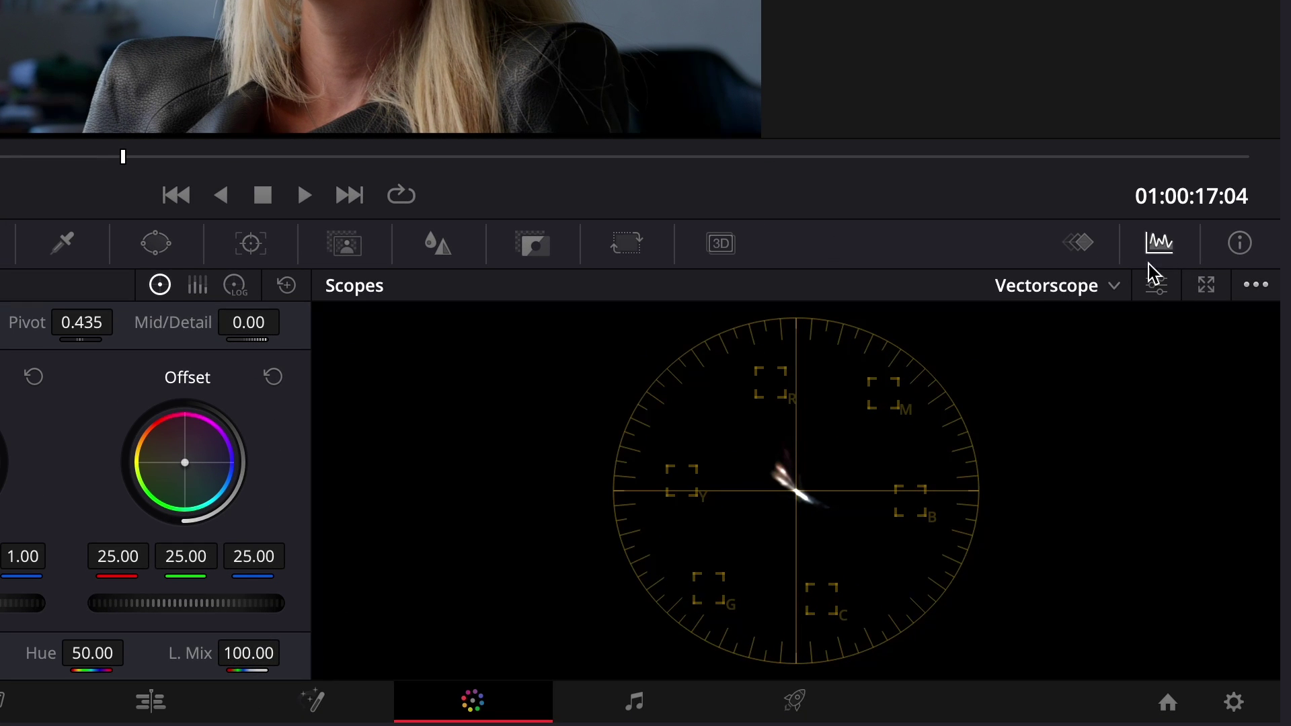
pyautogui.click(1115, 289)
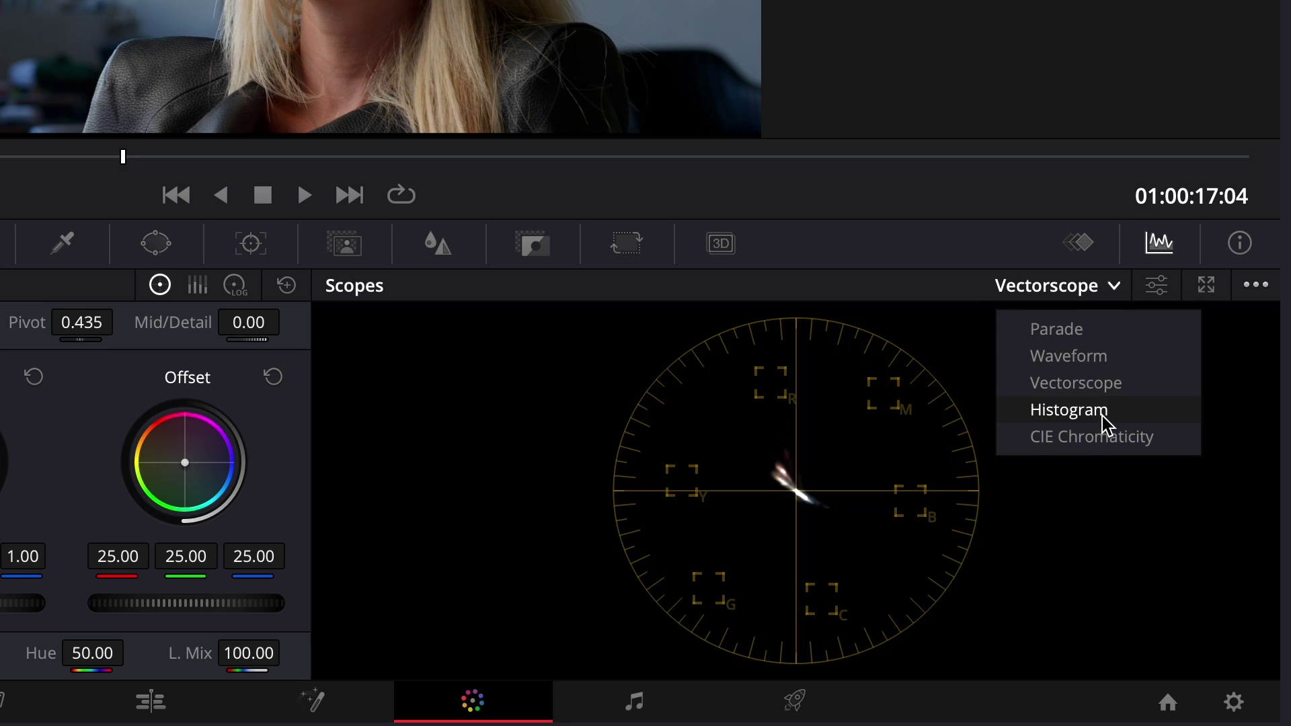
pyautogui.click(1103, 384)
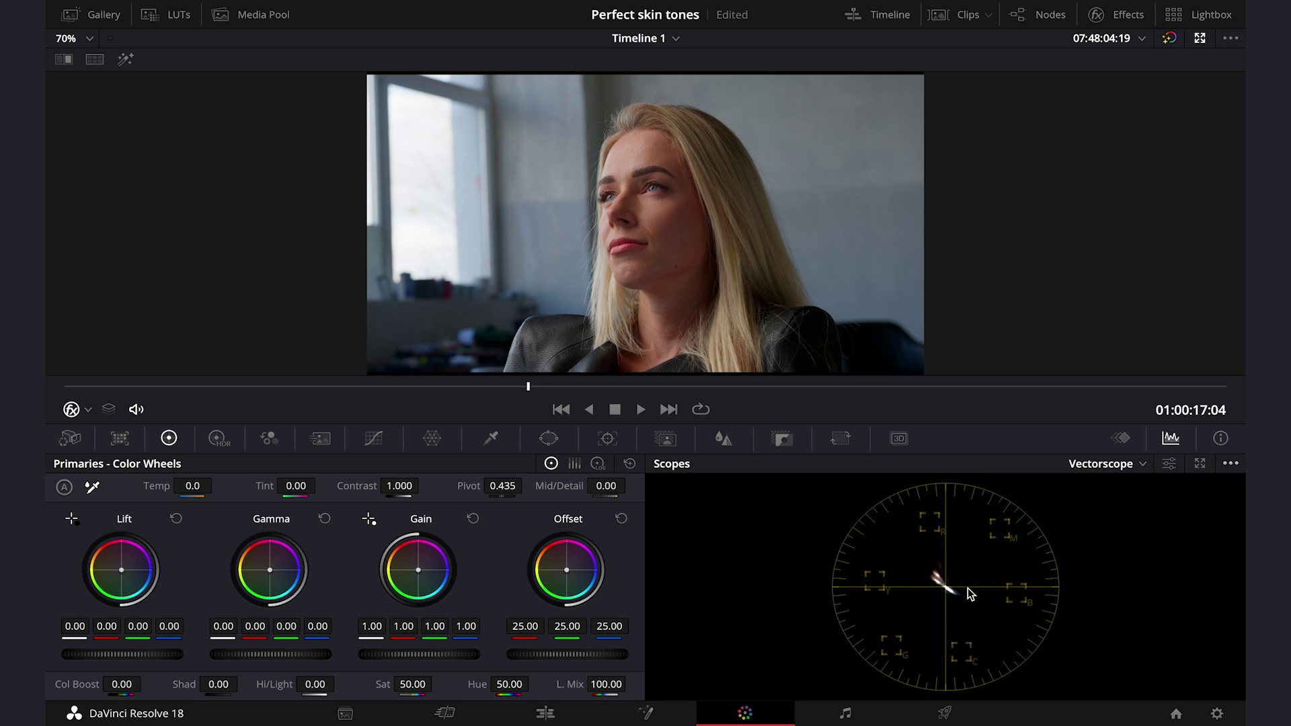
# On the Balance node, push the Offset wheel toward blue to 24.60, 24.67, 25.99
pyautogui.click(1200, 39)
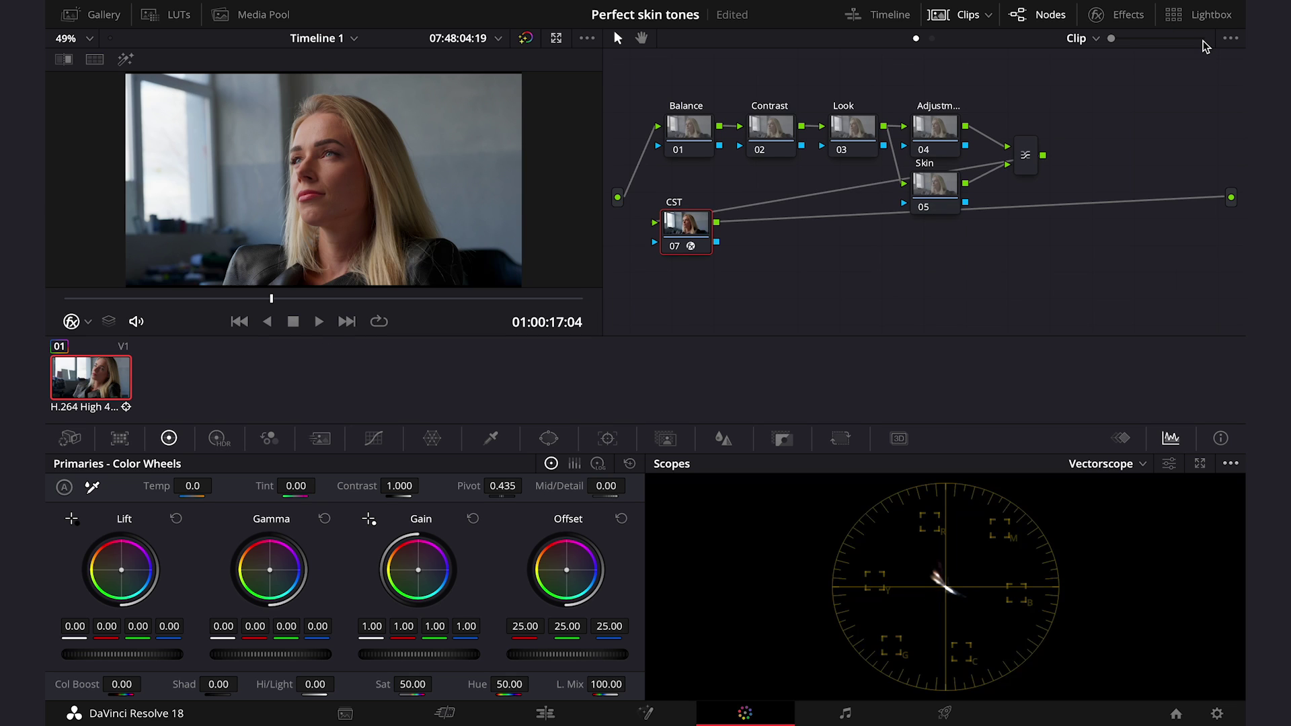
pyautogui.click(694, 143)
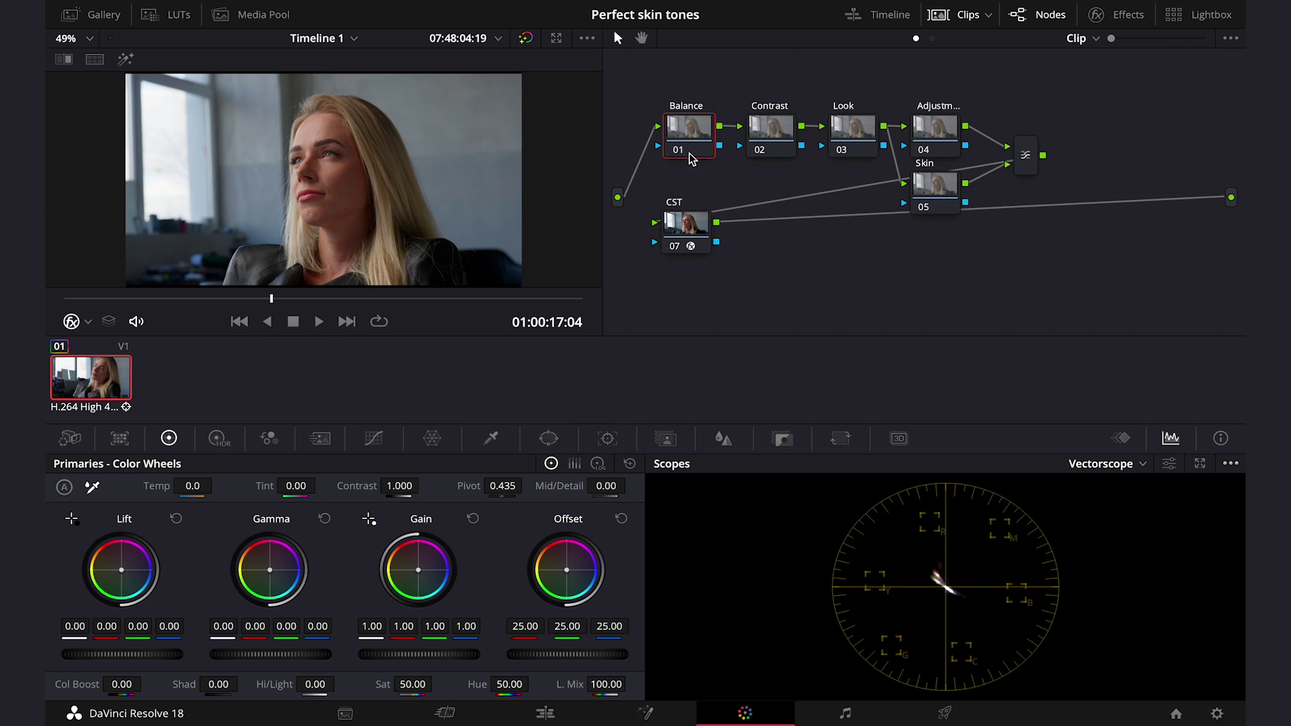
pyautogui.click(556, 38)
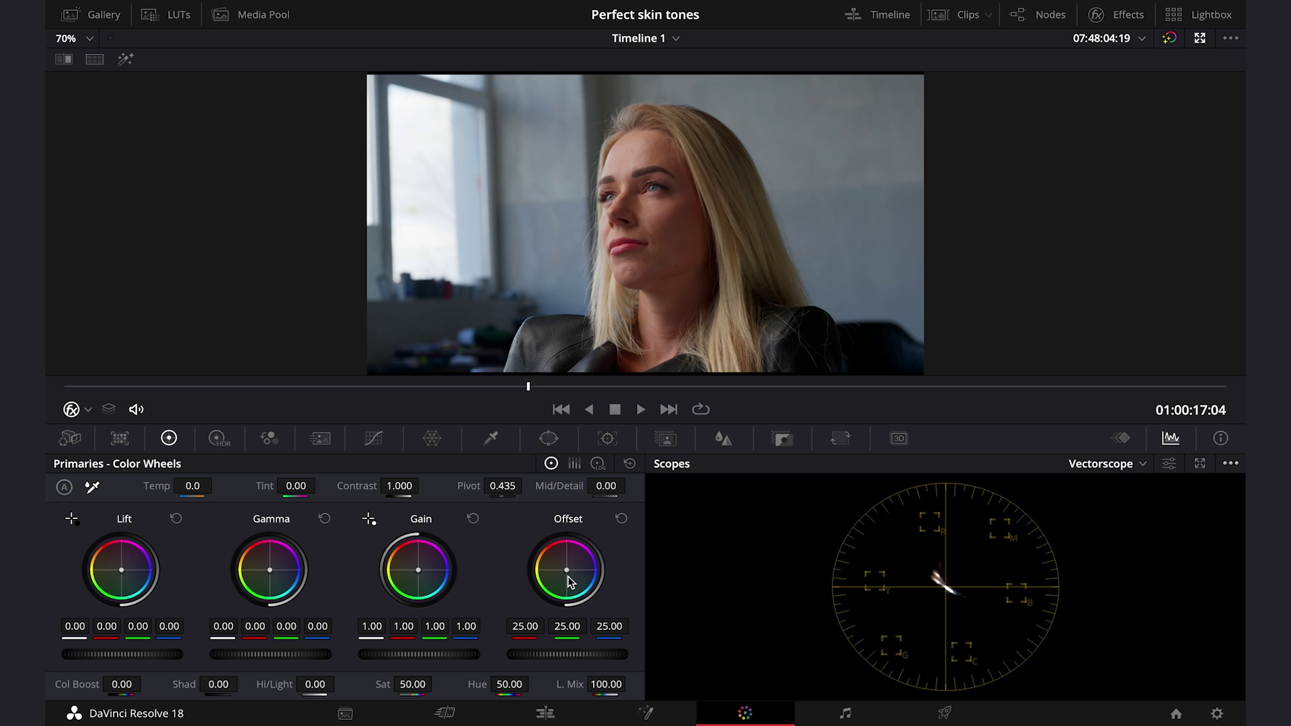
pyautogui.moveTo(566, 570); pyautogui.dragTo(568, 571)
# Build an S-curve on the Contrast node's custom curve with a lowered shadow point and raised highlight point
pyautogui.click(1199, 40)
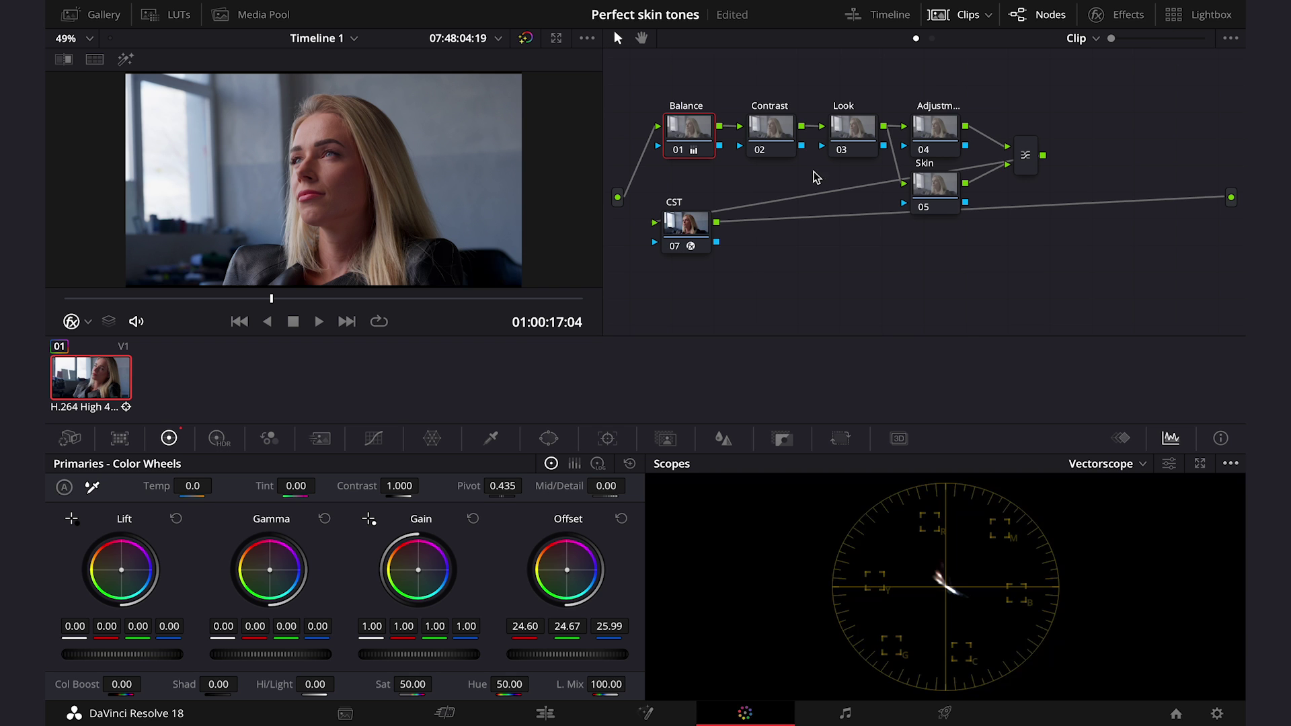
pyautogui.click(777, 143)
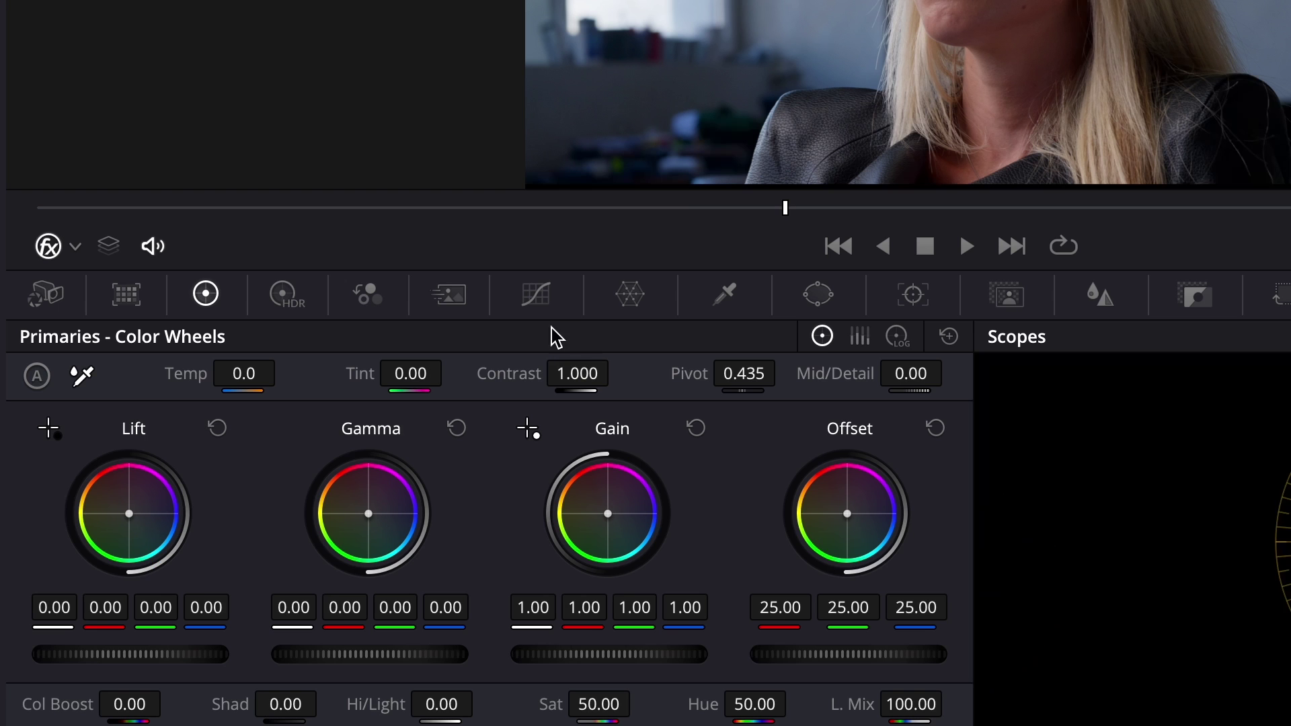
pyautogui.click(543, 304)
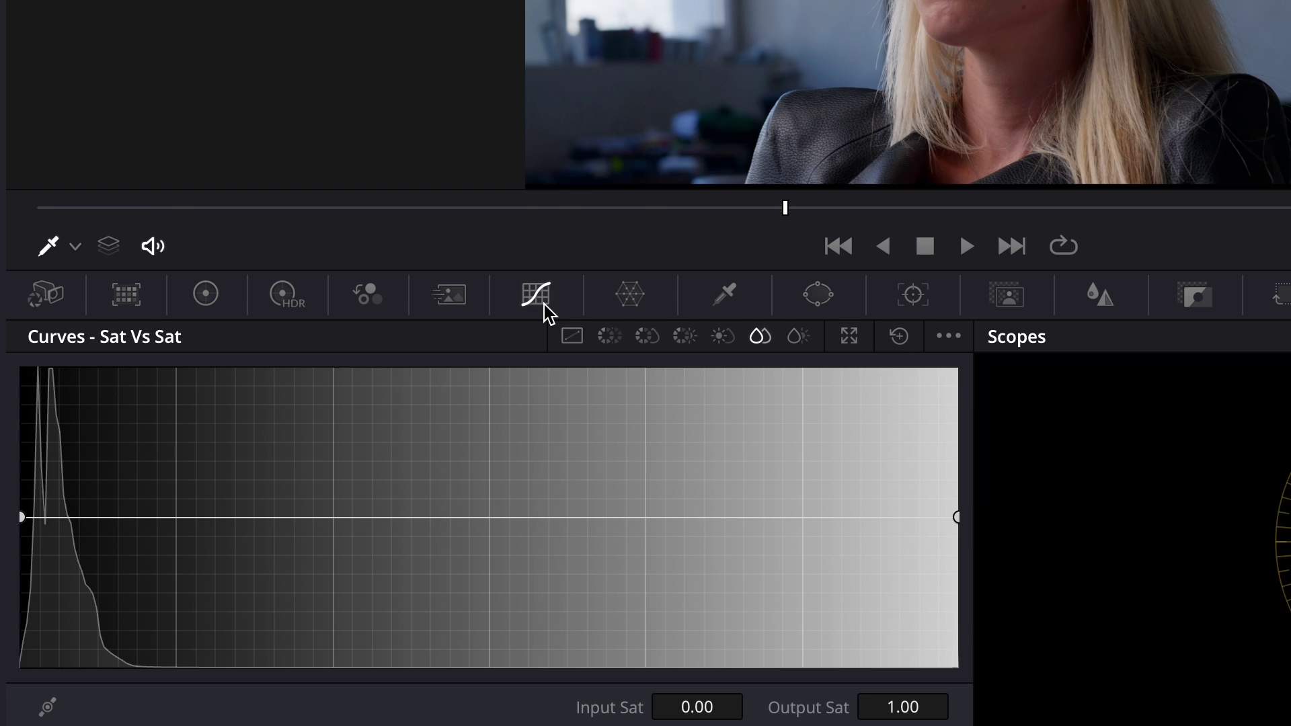
pyautogui.click(573, 336)
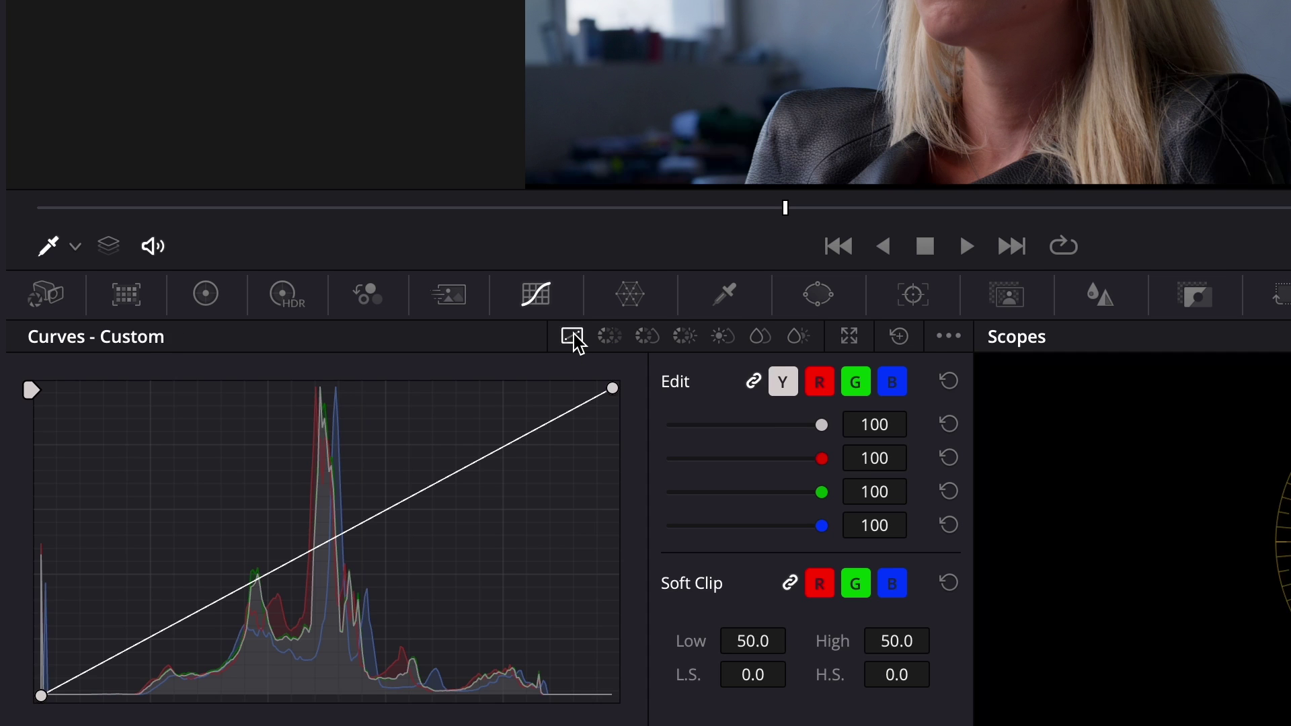
pyautogui.moveTo(214, 603); pyautogui.dragTo(221, 619)
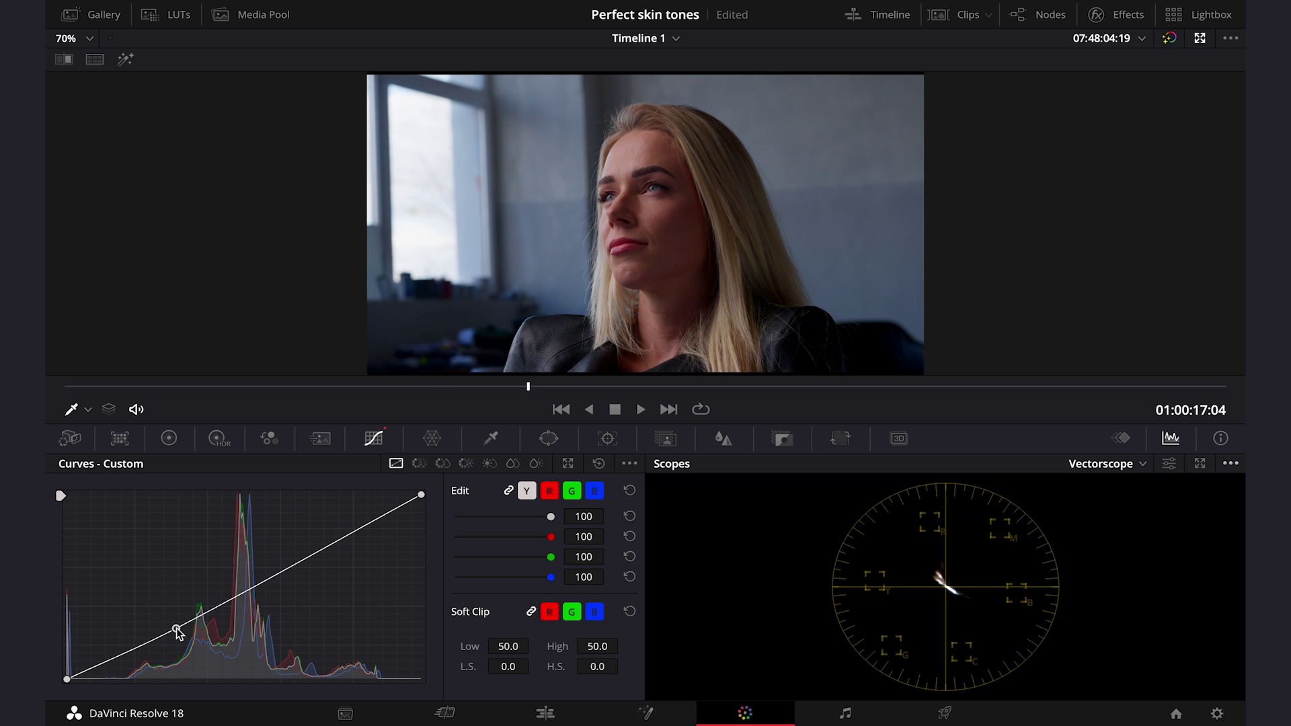
pyautogui.click(332, 546)
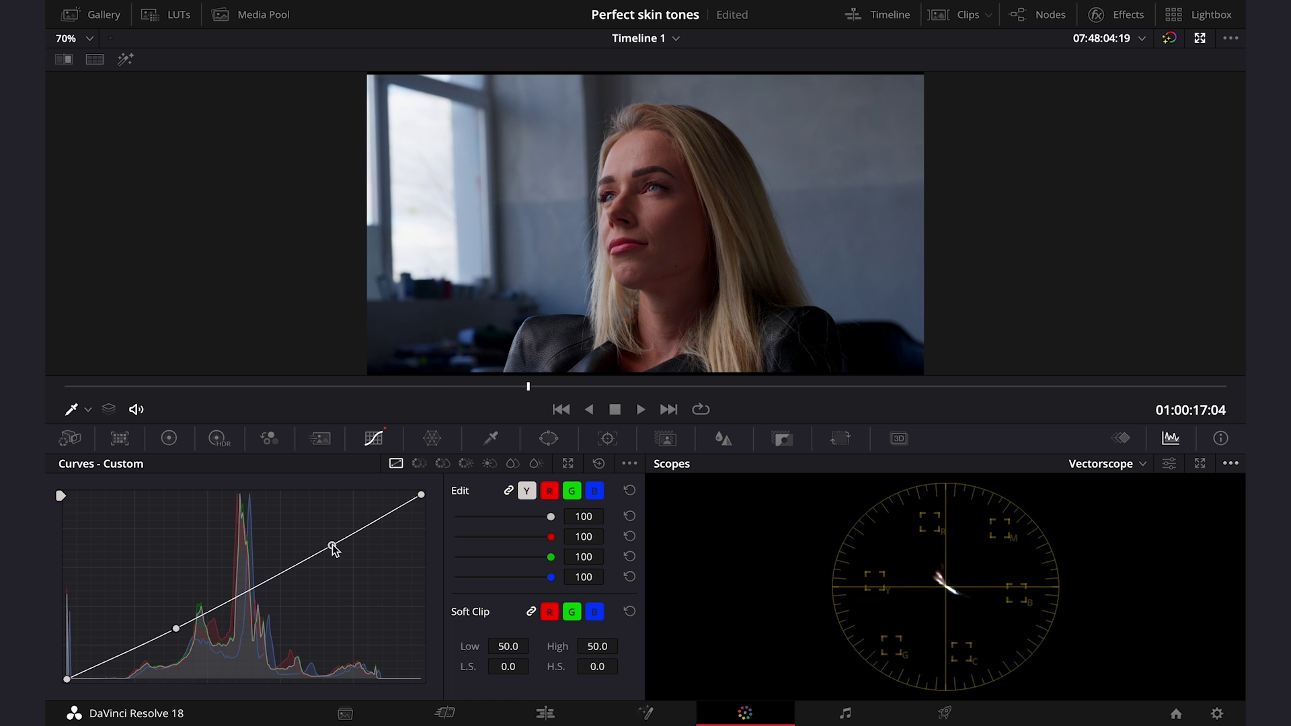
pyautogui.moveTo(332, 546); pyautogui.dragTo(326, 536)
pyautogui.moveTo(176, 628); pyautogui.dragTo(174, 630)
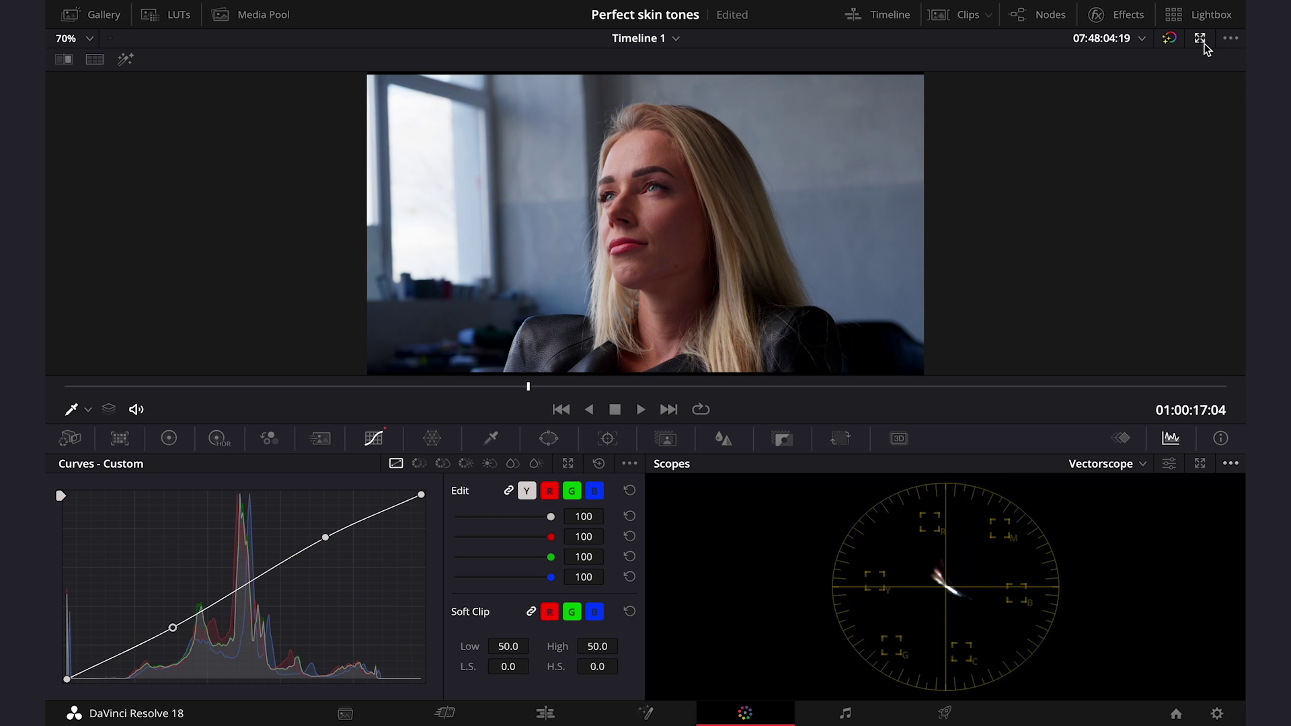
pyautogui.click(1202, 40)
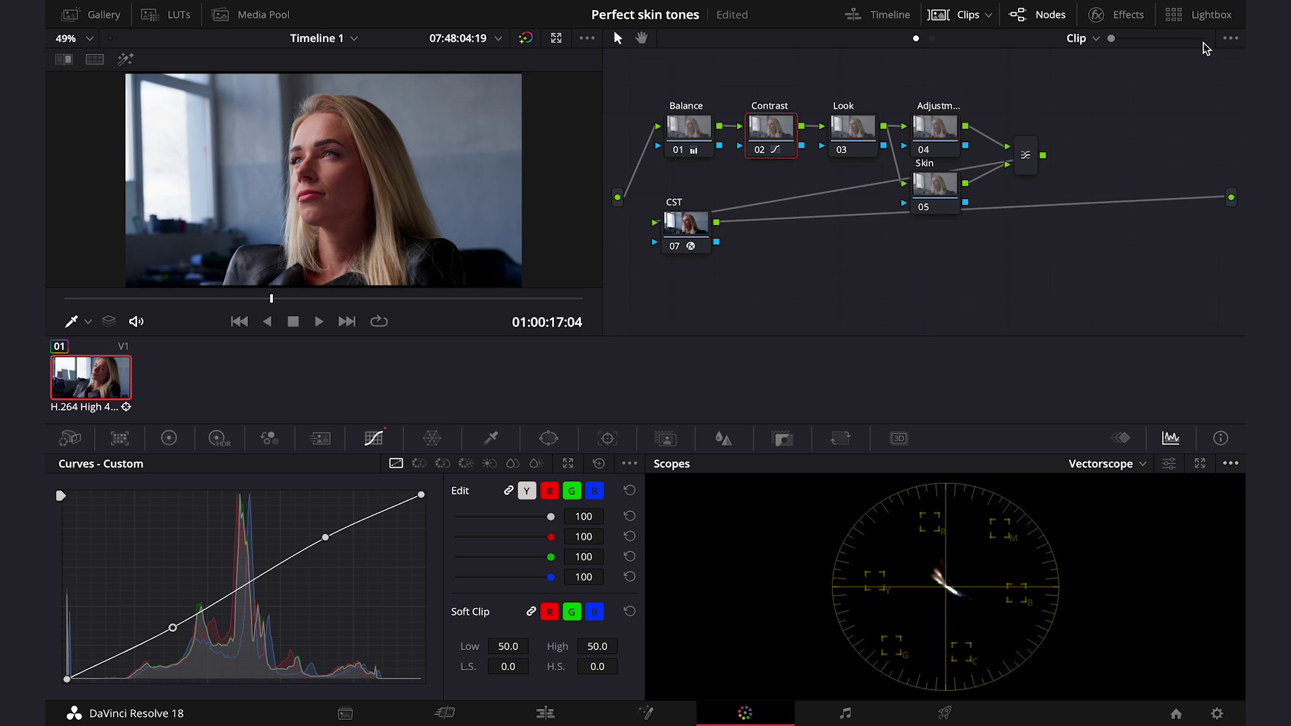
# On the Look node, nudge the Gamma wheel toward blue by -0.01
pyautogui.click(852, 133)
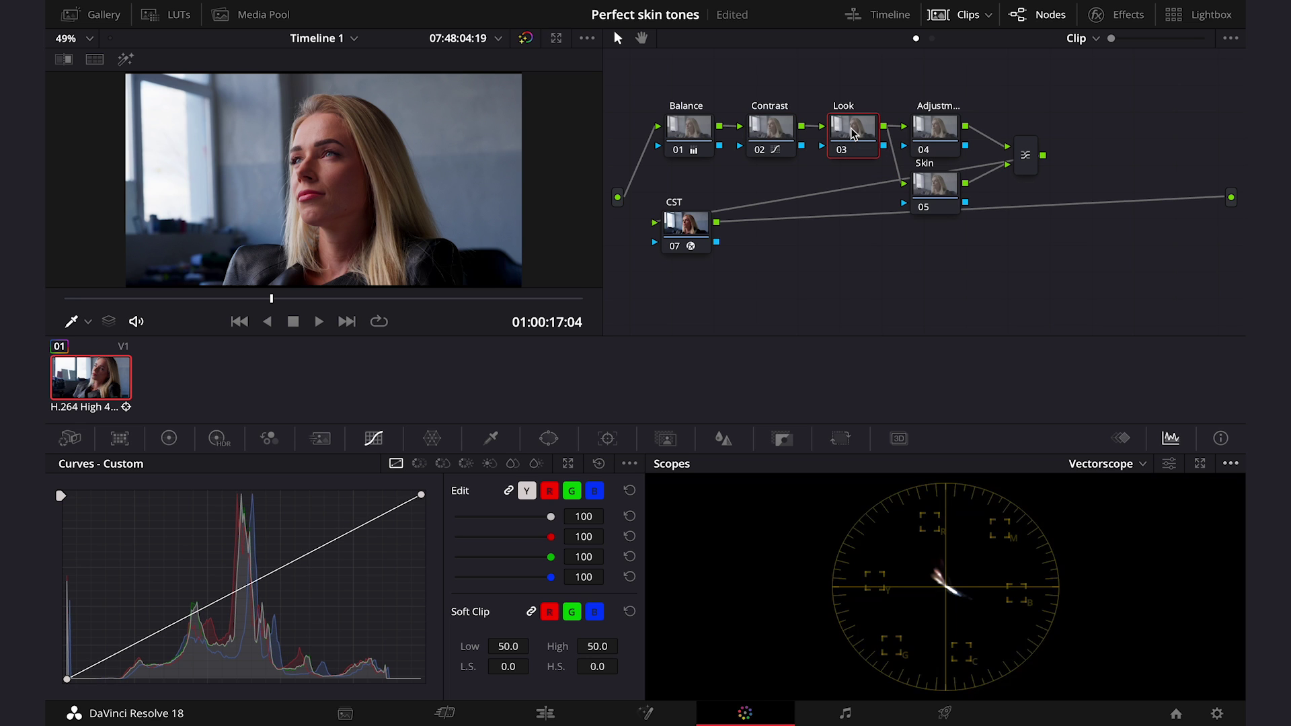
pyautogui.click(557, 39)
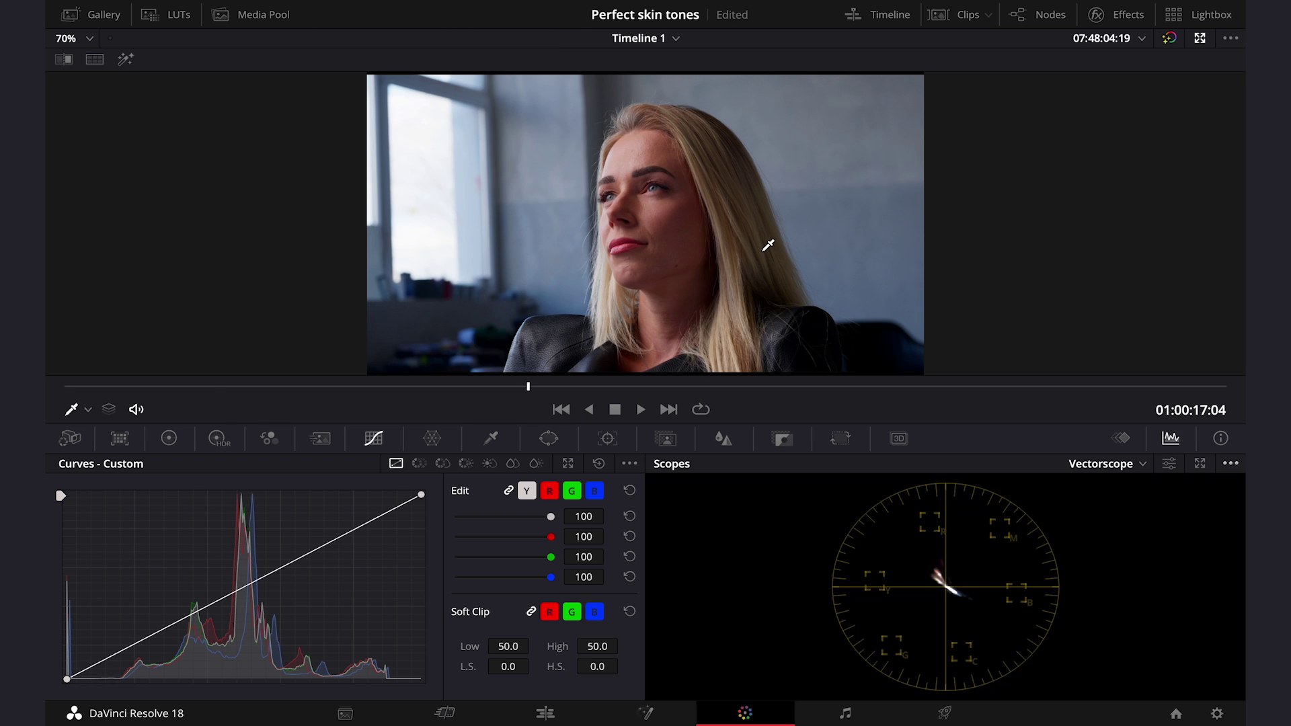
pyautogui.click(170, 445)
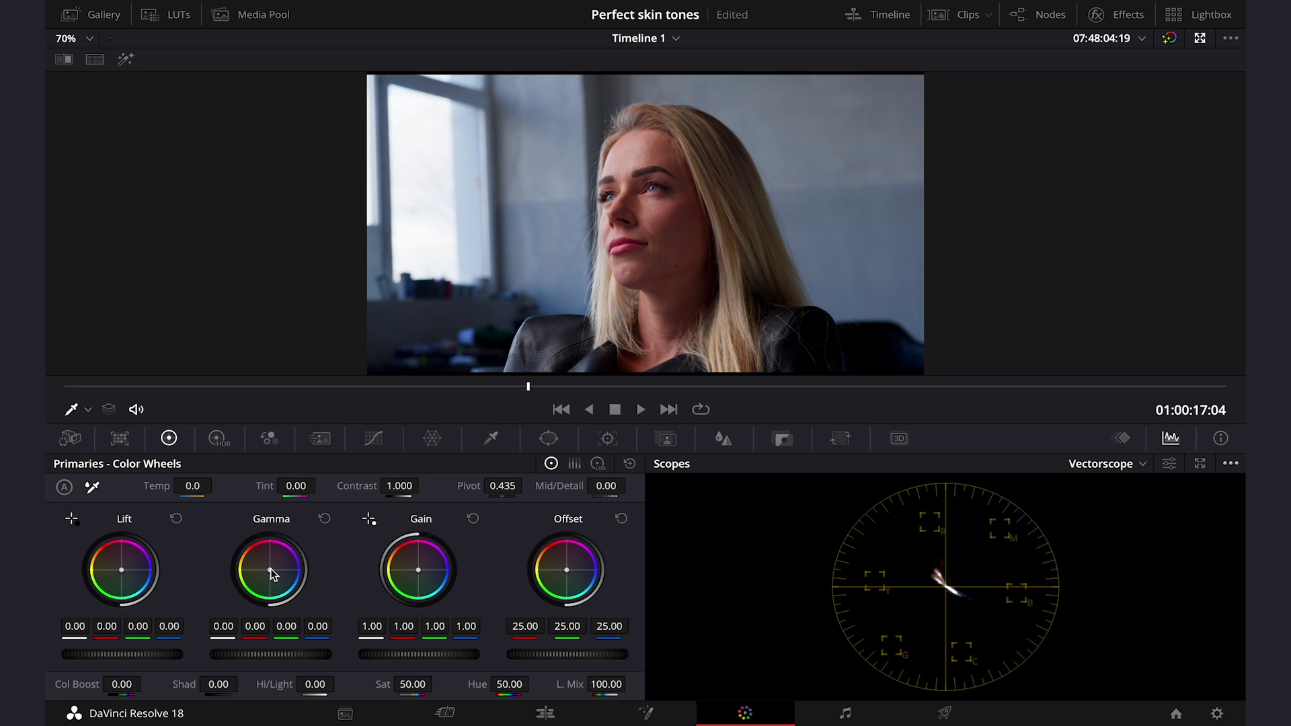
pyautogui.moveTo(270, 570); pyautogui.dragTo(273, 572)
# Select the Skin node (05) and re-enlarge the viewer to inspect the face
pyautogui.click(1200, 39)
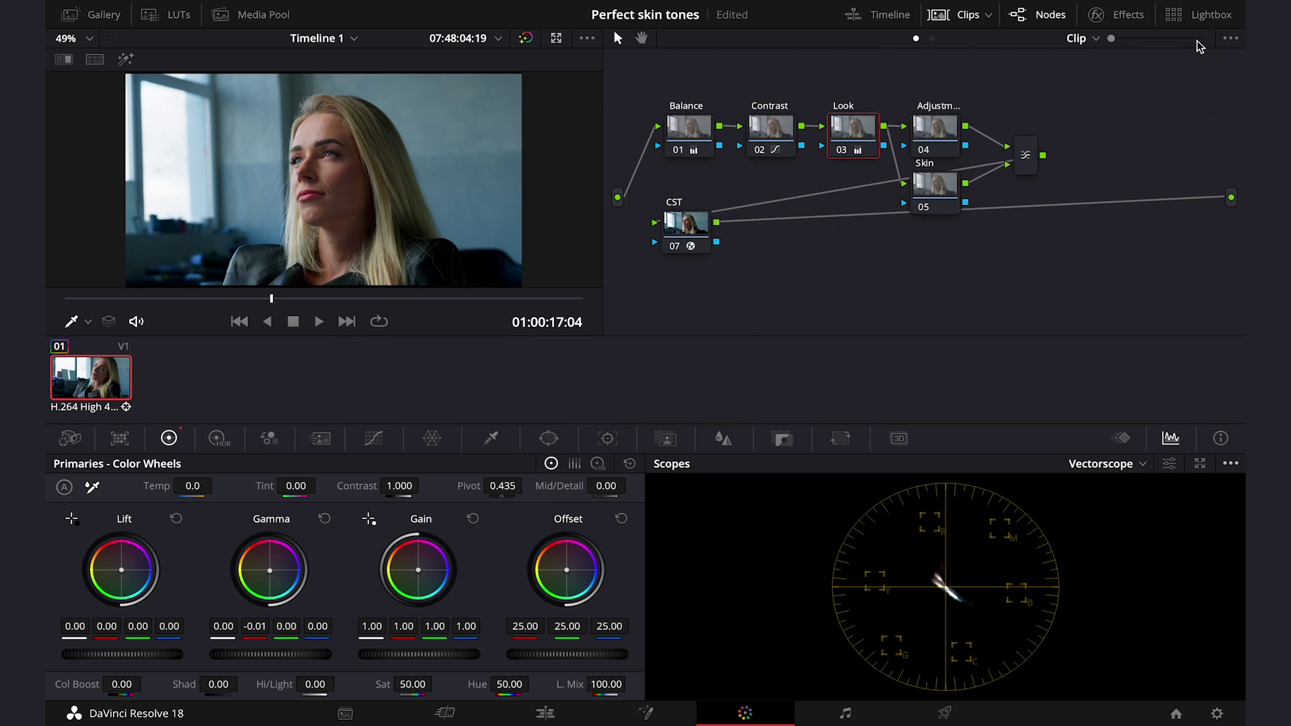
pyautogui.click(946, 193)
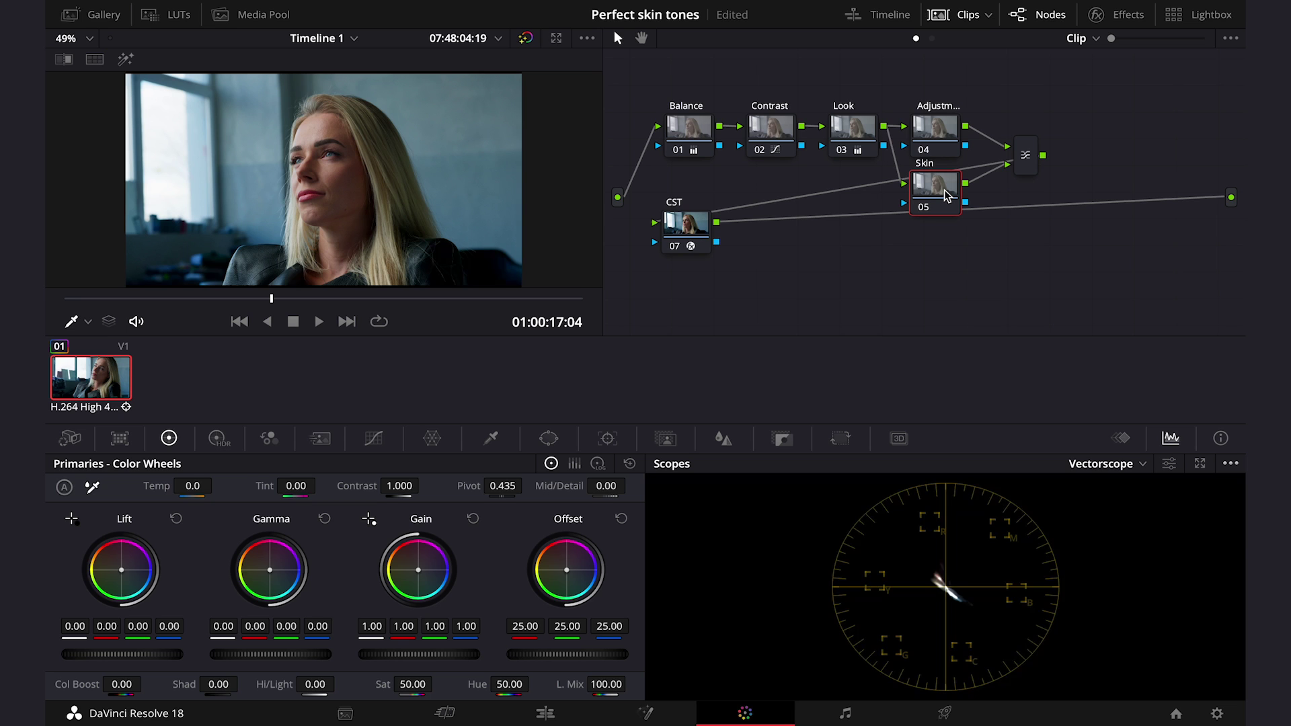
pyautogui.click(556, 40)
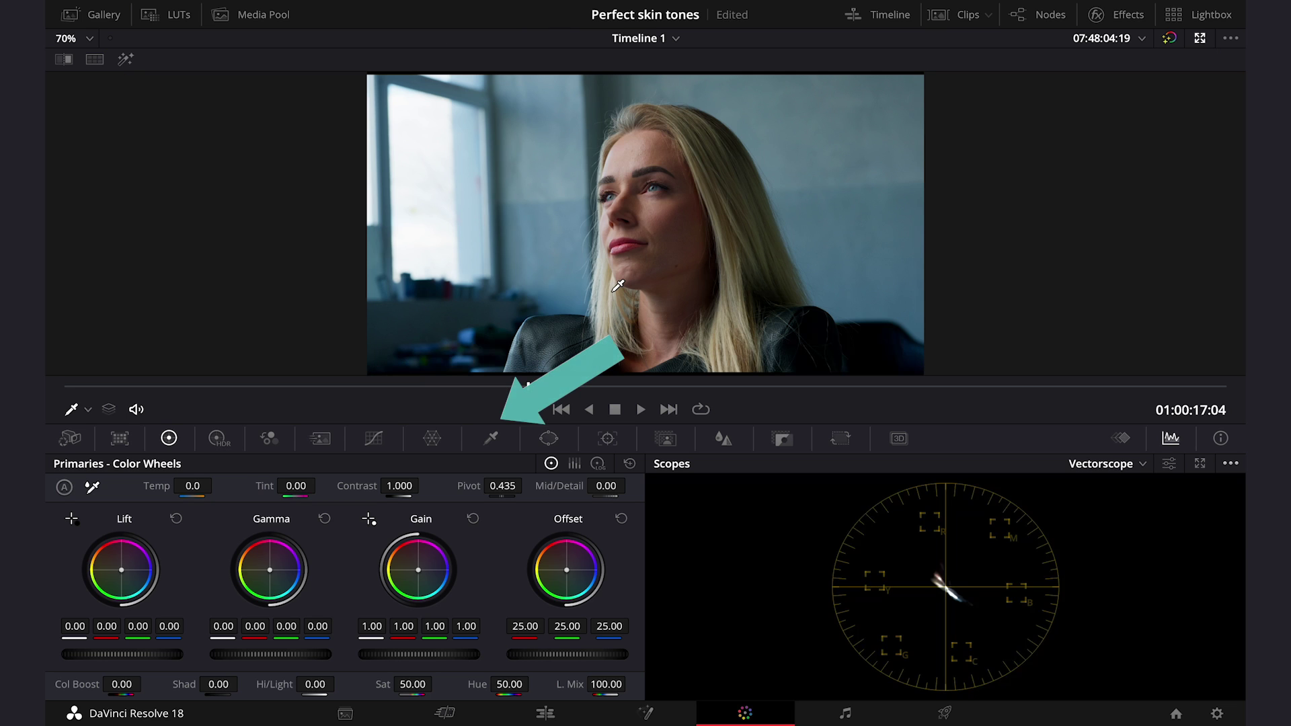
# Sample the face's skin tones with the HSL qualifier and show the matte highlighted
pyautogui.click(493, 441)
pyautogui.click(682, 244)
pyautogui.moveTo(683, 244); pyautogui.dragTo(655, 210)
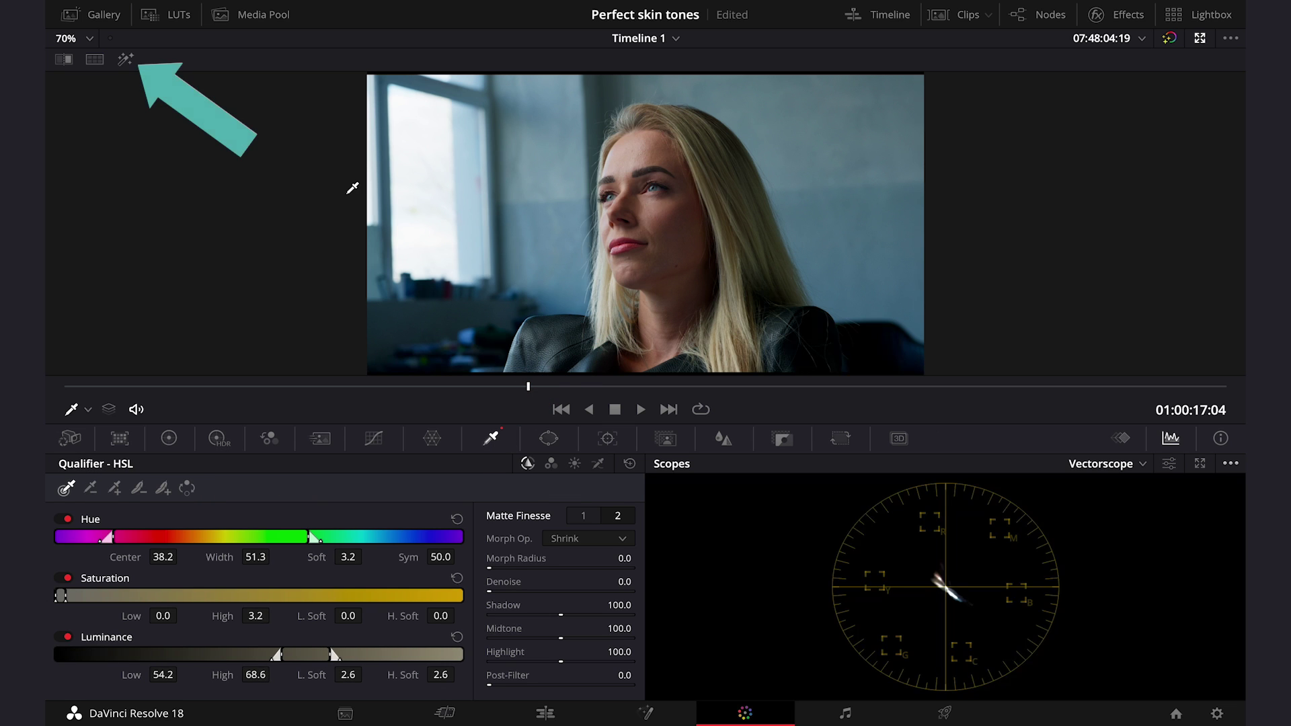
pyautogui.click(125, 60)
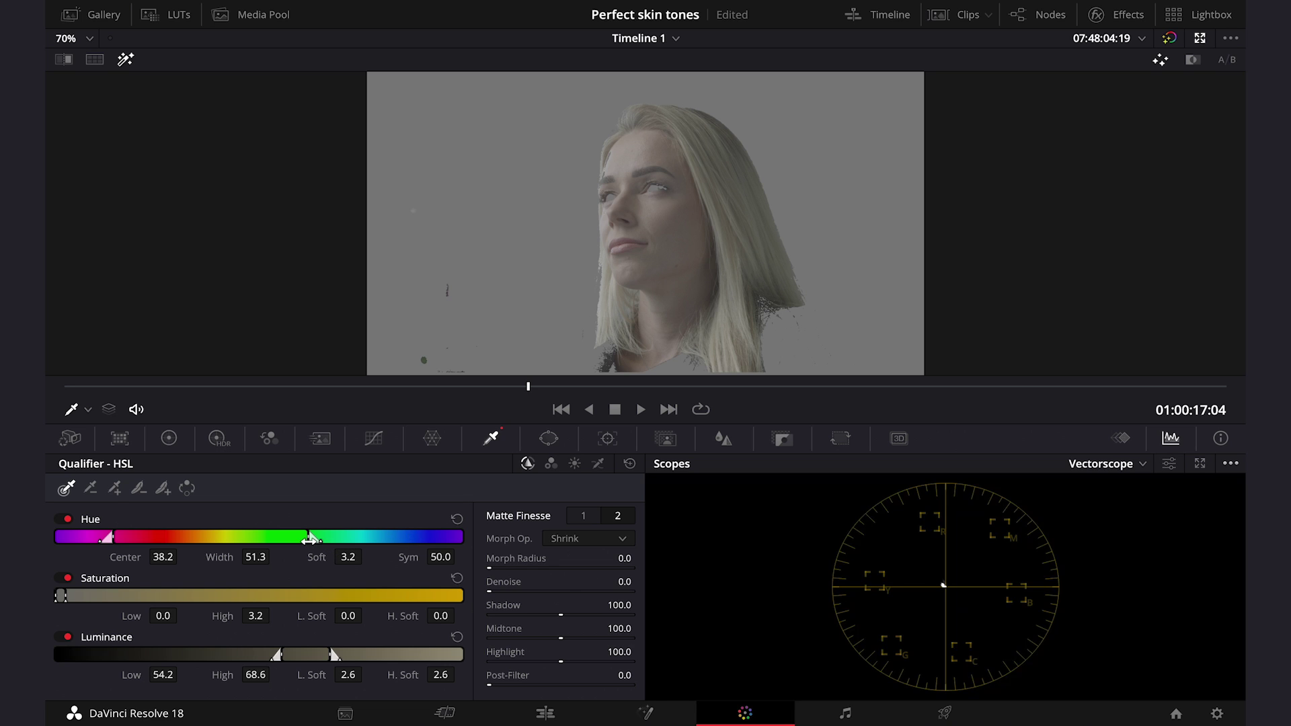
# Tighten the hue to width 4.6 and luminance, soften edges, set Denoise 38.2, and play to check
pyautogui.moveTo(310, 538); pyautogui.dragTo(221, 536)
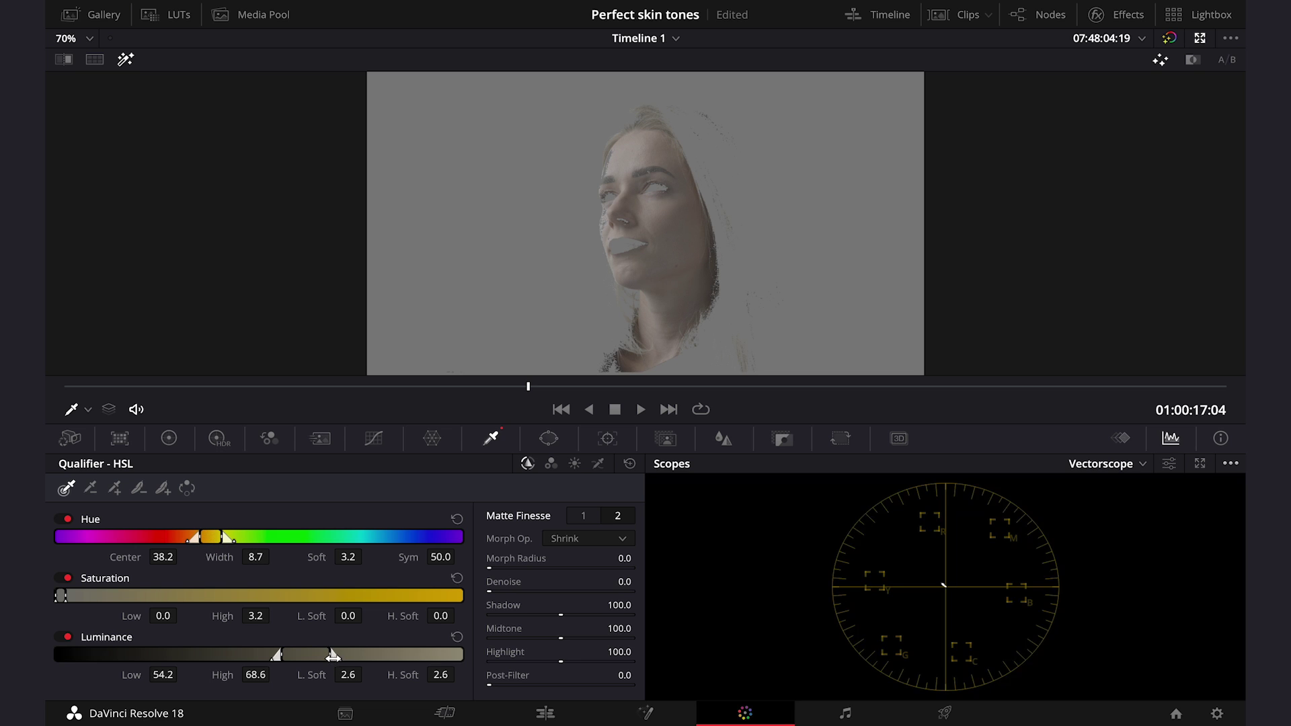
pyautogui.moveTo(332, 655); pyautogui.dragTo(360, 656)
pyautogui.moveTo(230, 538); pyautogui.dragTo(208, 542)
pyautogui.moveTo(494, 592); pyautogui.dragTo(491, 594)
pyautogui.press('space')
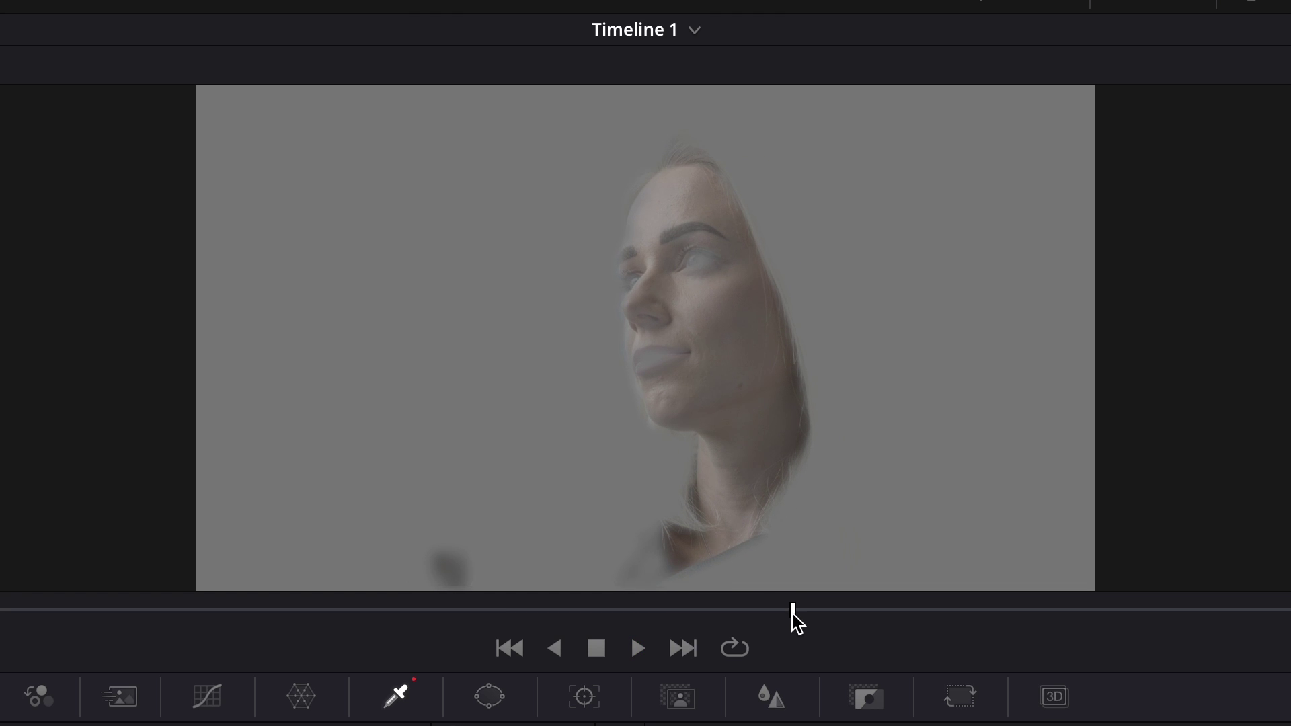
pyautogui.moveTo(773, 610); pyautogui.dragTo(496, 585)
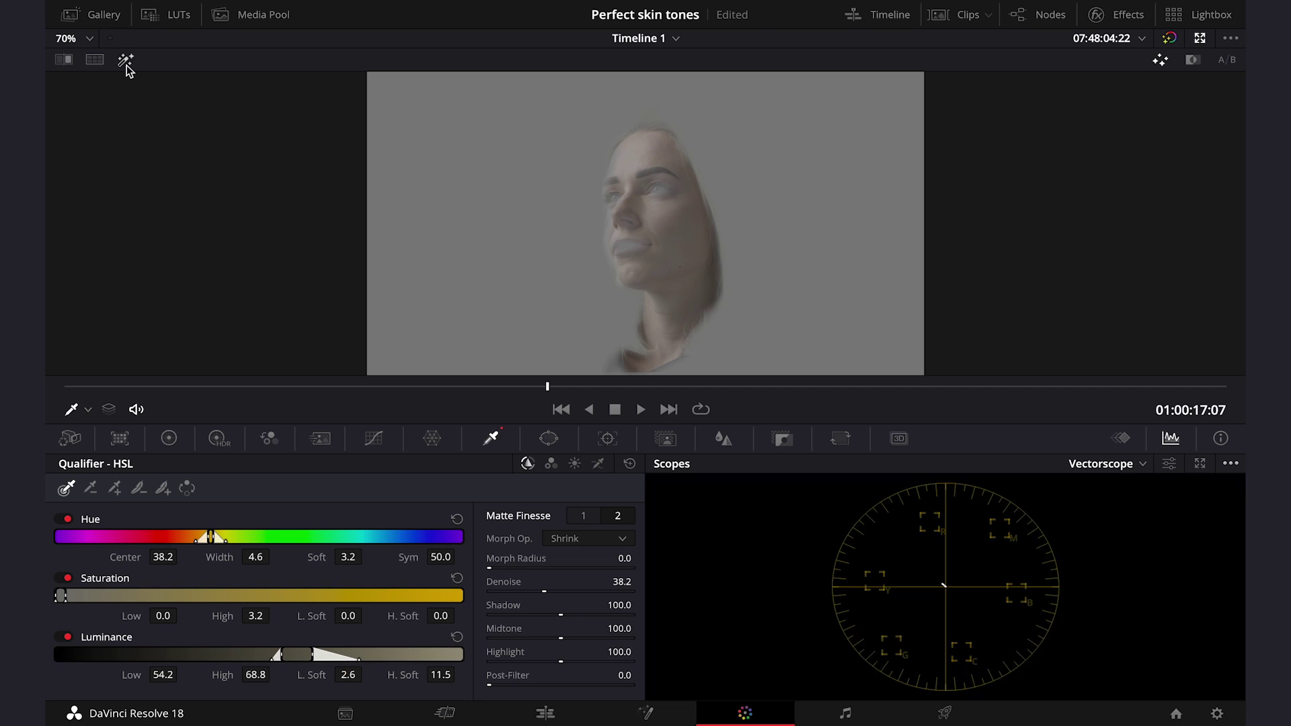
# Turn off the highlight view and enable Show Skin Tone Indicator on the vectorscope
pyautogui.click(126, 66)
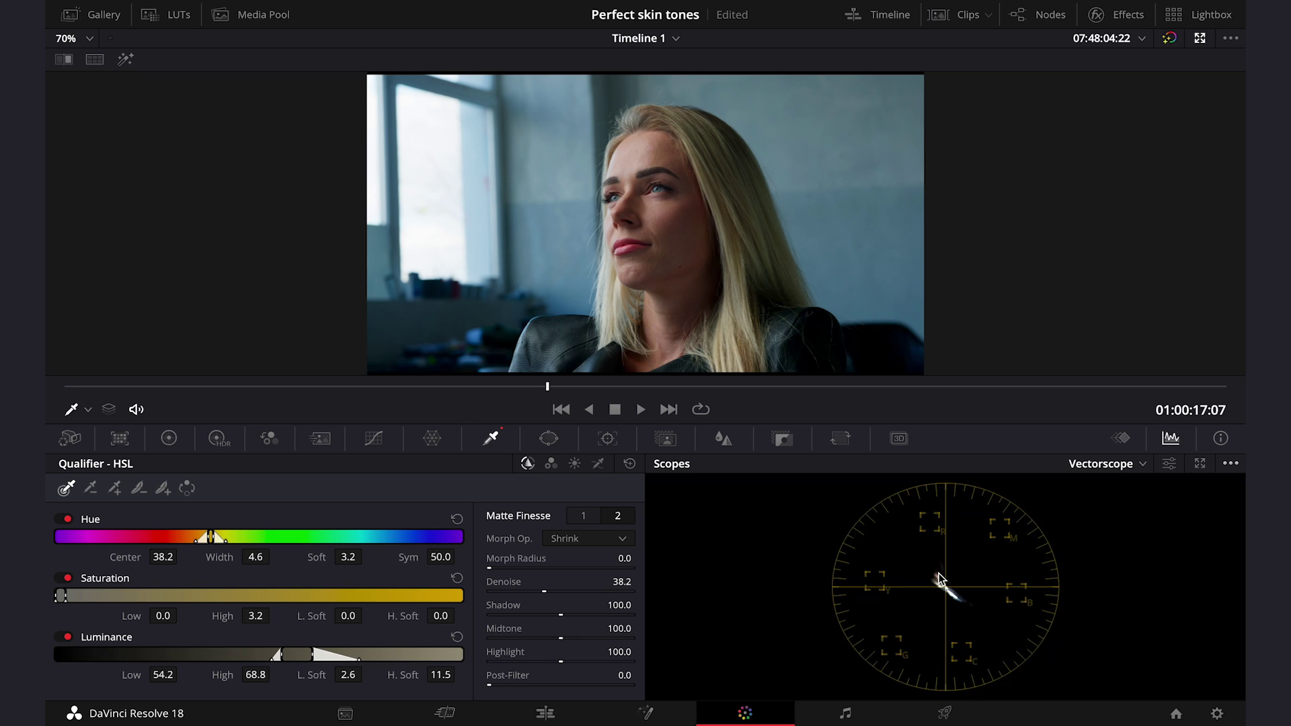
pyautogui.click(1169, 464)
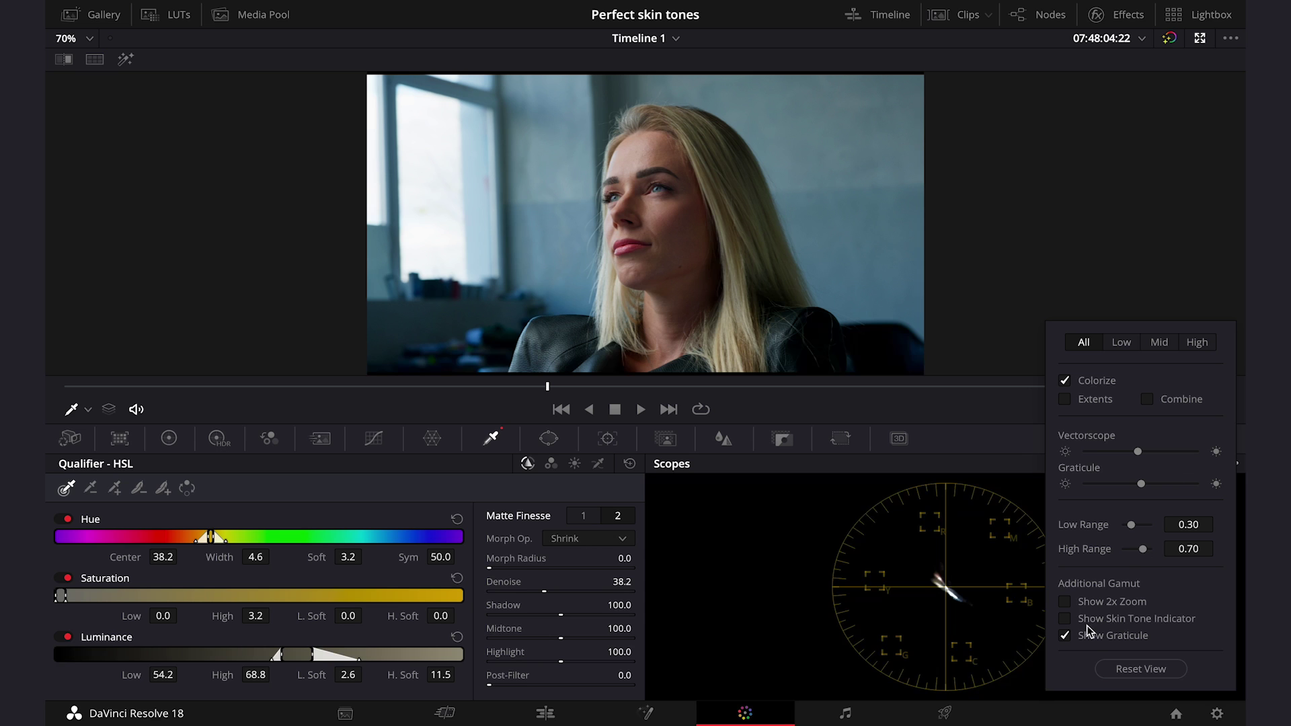
pyautogui.click(1066, 619)
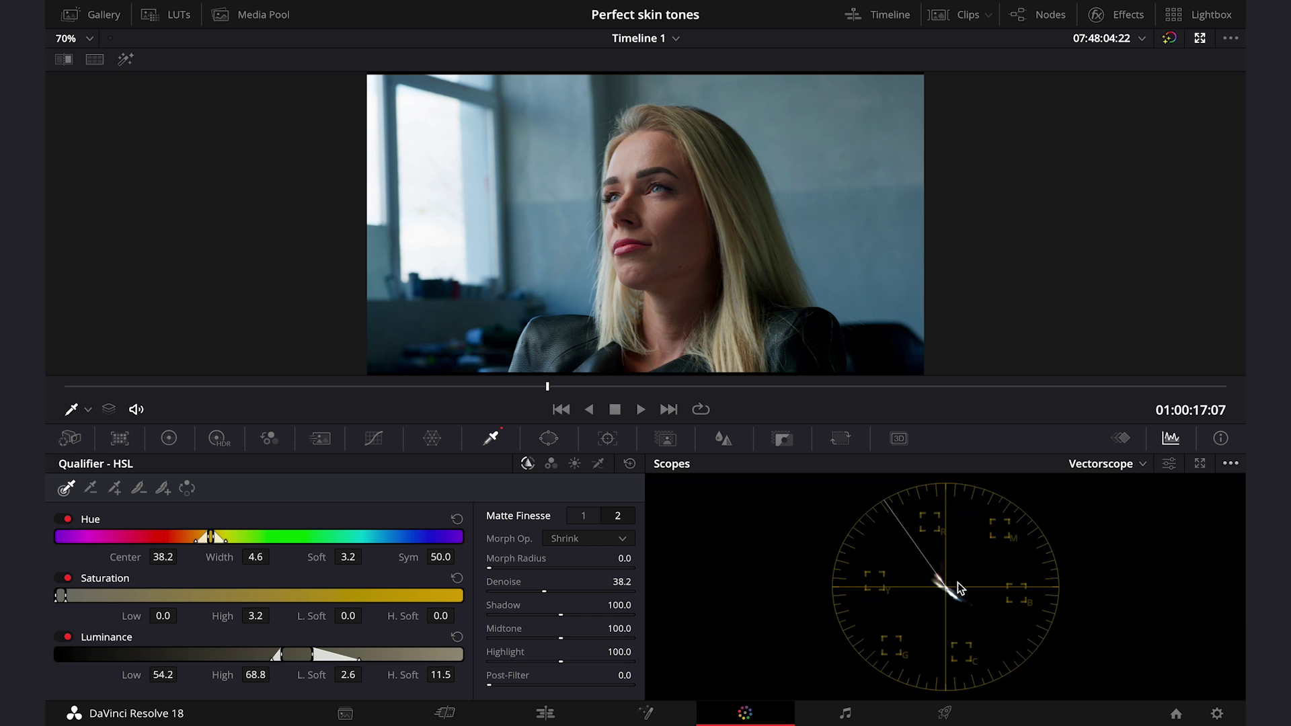
# On the Skin node's color wheels, warm the Gamma slightly (blue -0.01)
pyautogui.click(170, 439)
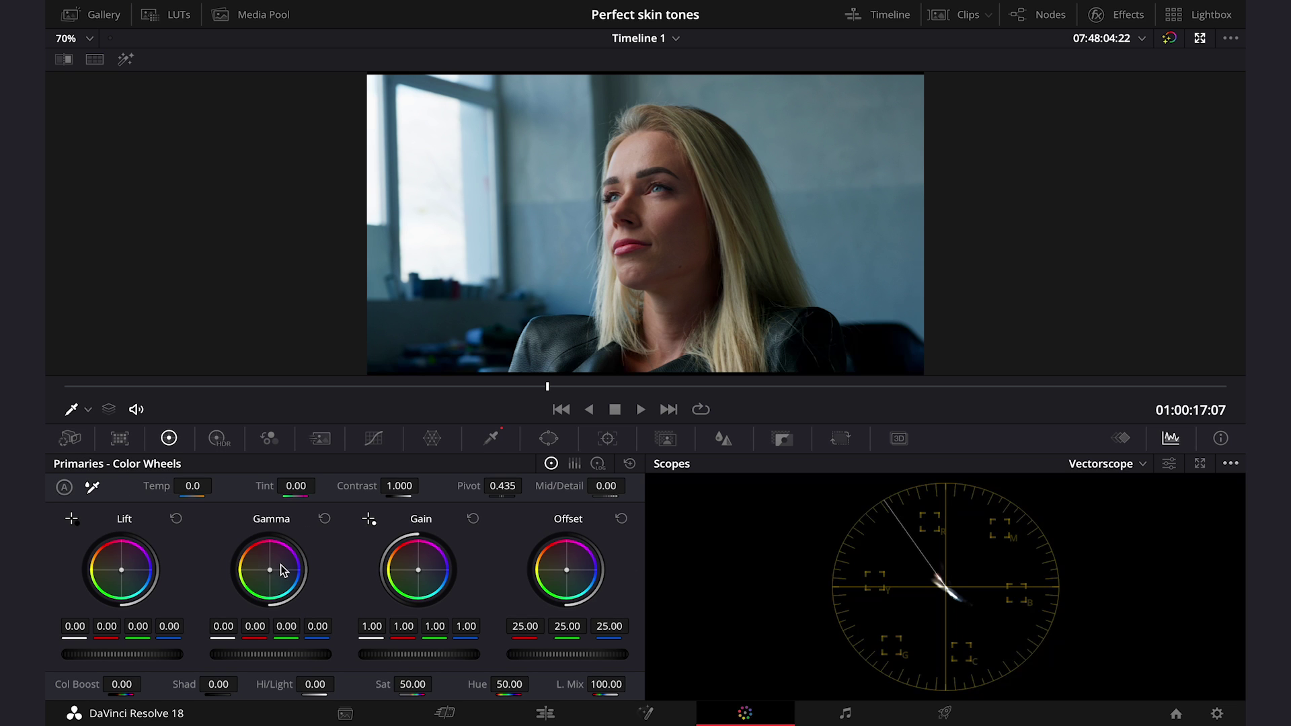
pyautogui.moveTo(272, 572); pyautogui.dragTo(271, 573)
# In Hue vs Sat curves, sample the face and lift the skin hue's saturation above normal
pyautogui.click(374, 438)
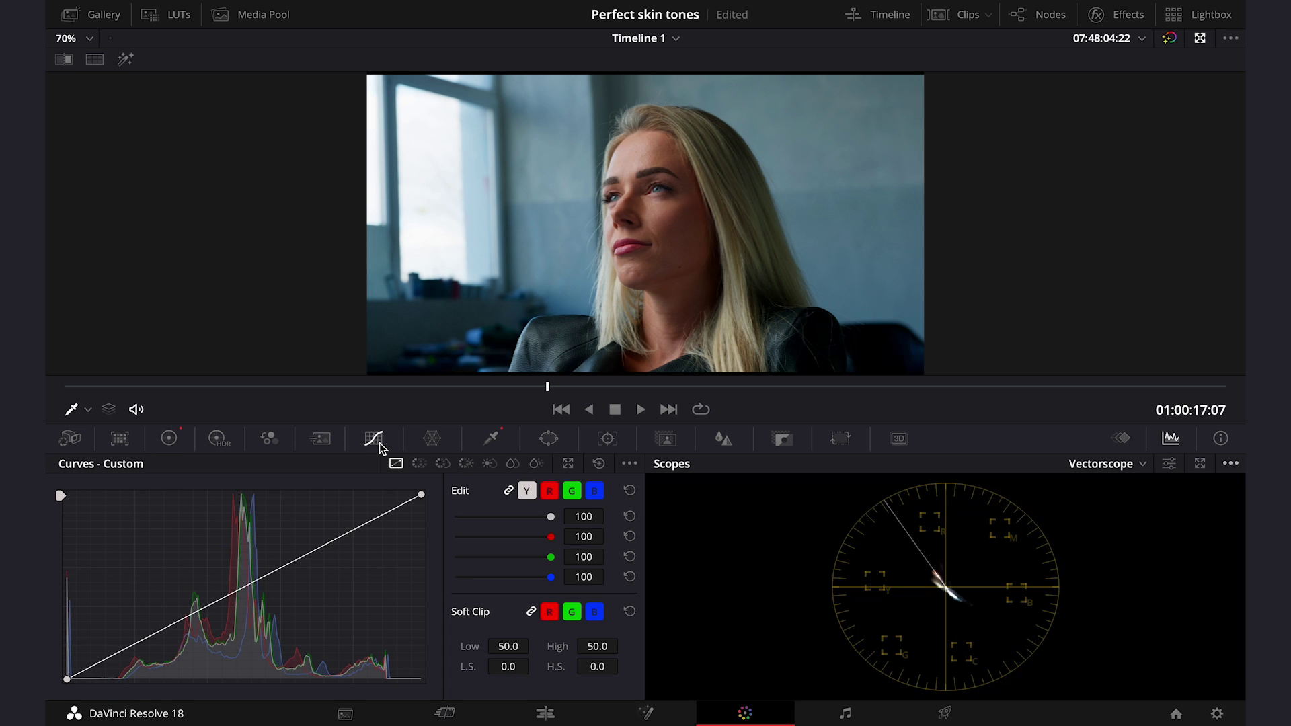
pyautogui.click(443, 463)
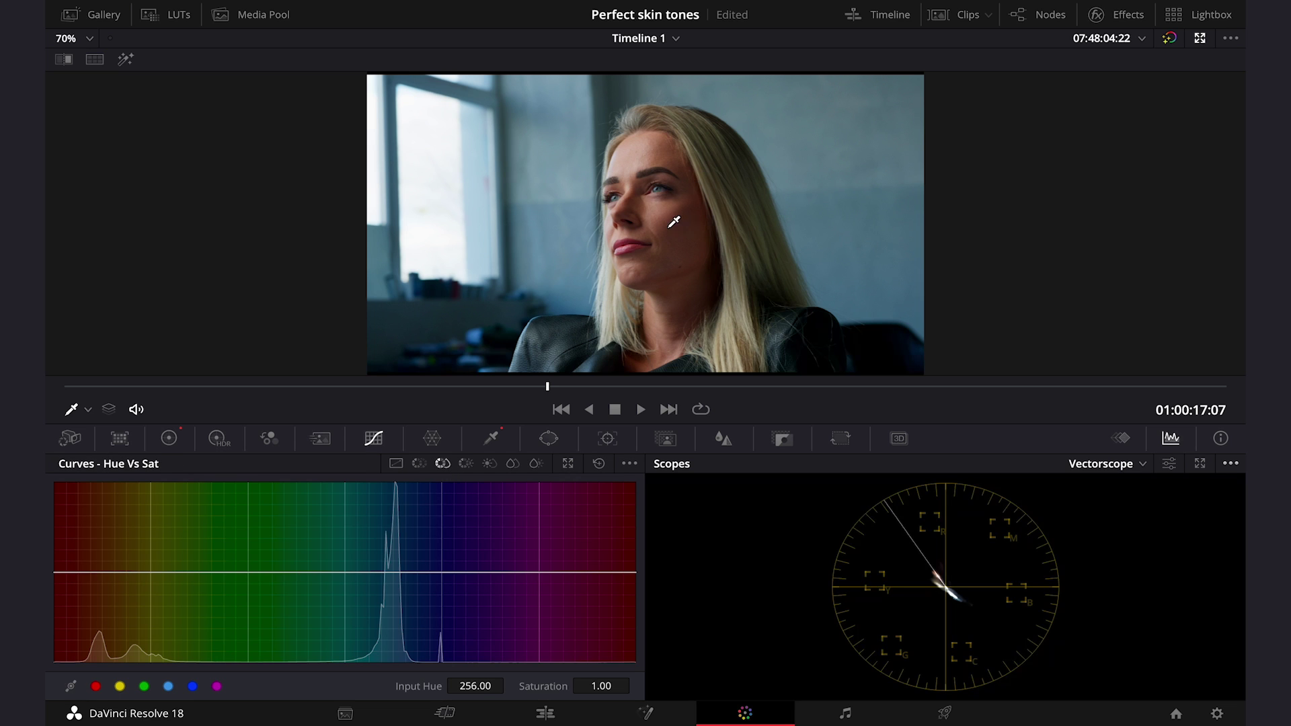
pyautogui.click(647, 202)
pyautogui.moveTo(94, 575); pyautogui.dragTo(95, 582)
pyautogui.moveTo(94, 585)
pyautogui.mouseDown()
pyautogui.moveTo(93, 555)
pyautogui.moveTo(94, 576)
pyautogui.mouseUp()
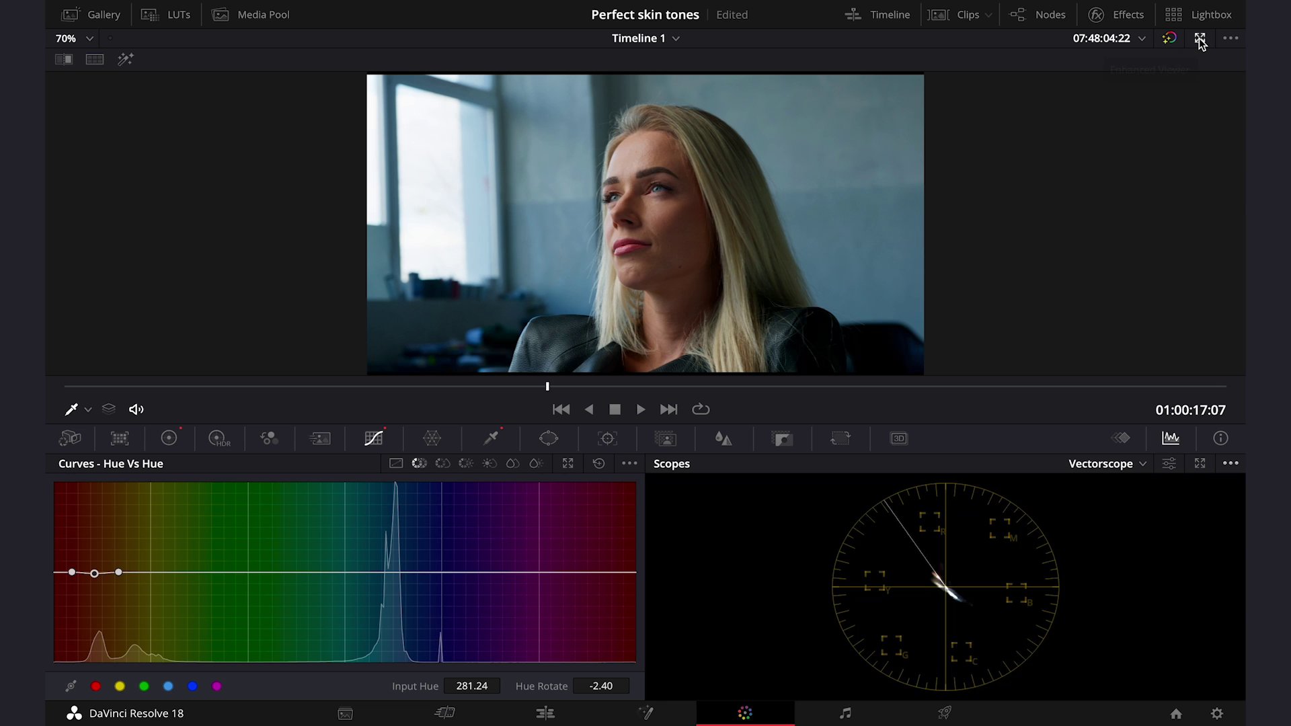
# Select the 04 Adjustment node and return to the enlarged viewer
pyautogui.click(1200, 39)
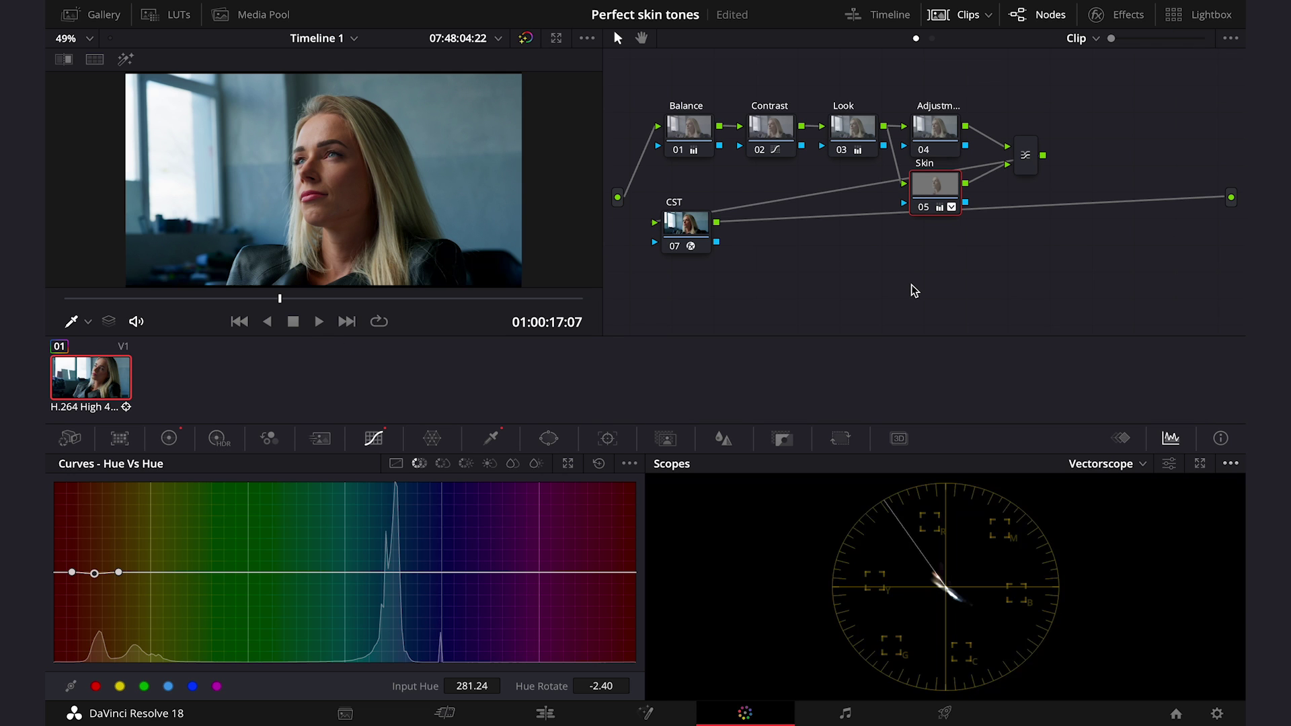
pyautogui.click(940, 137)
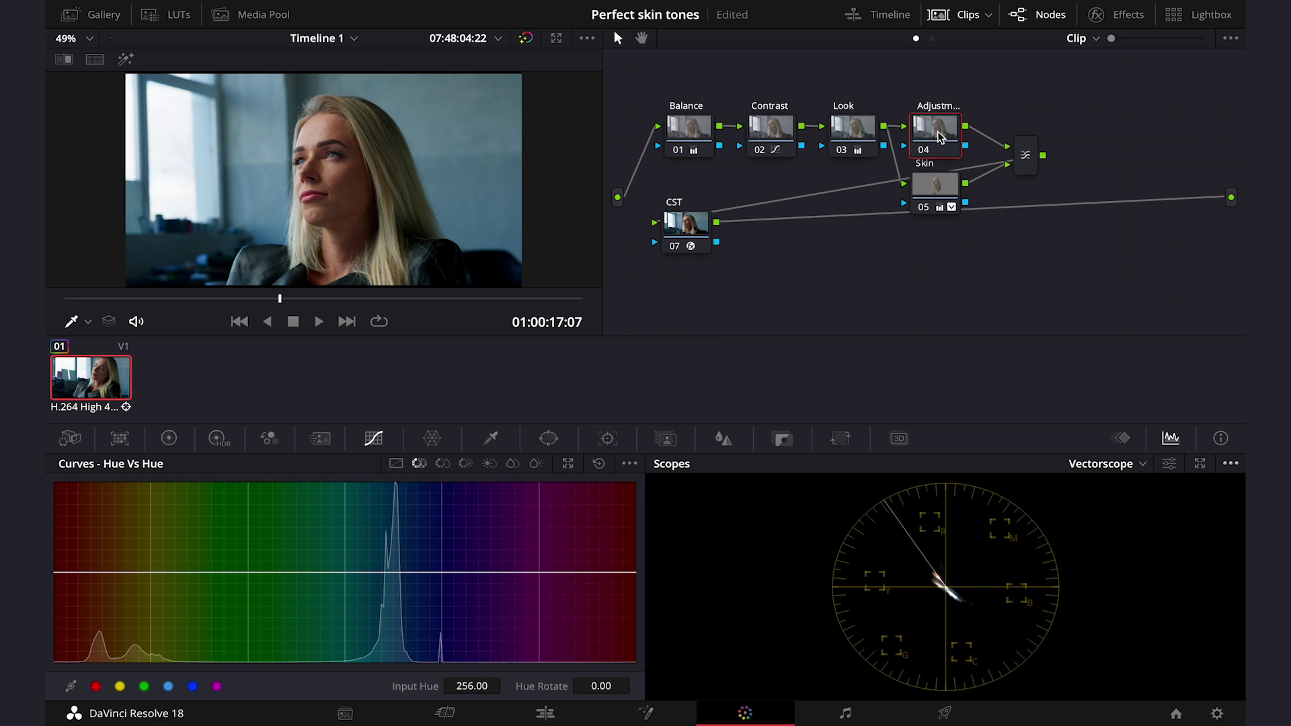
pyautogui.click(557, 39)
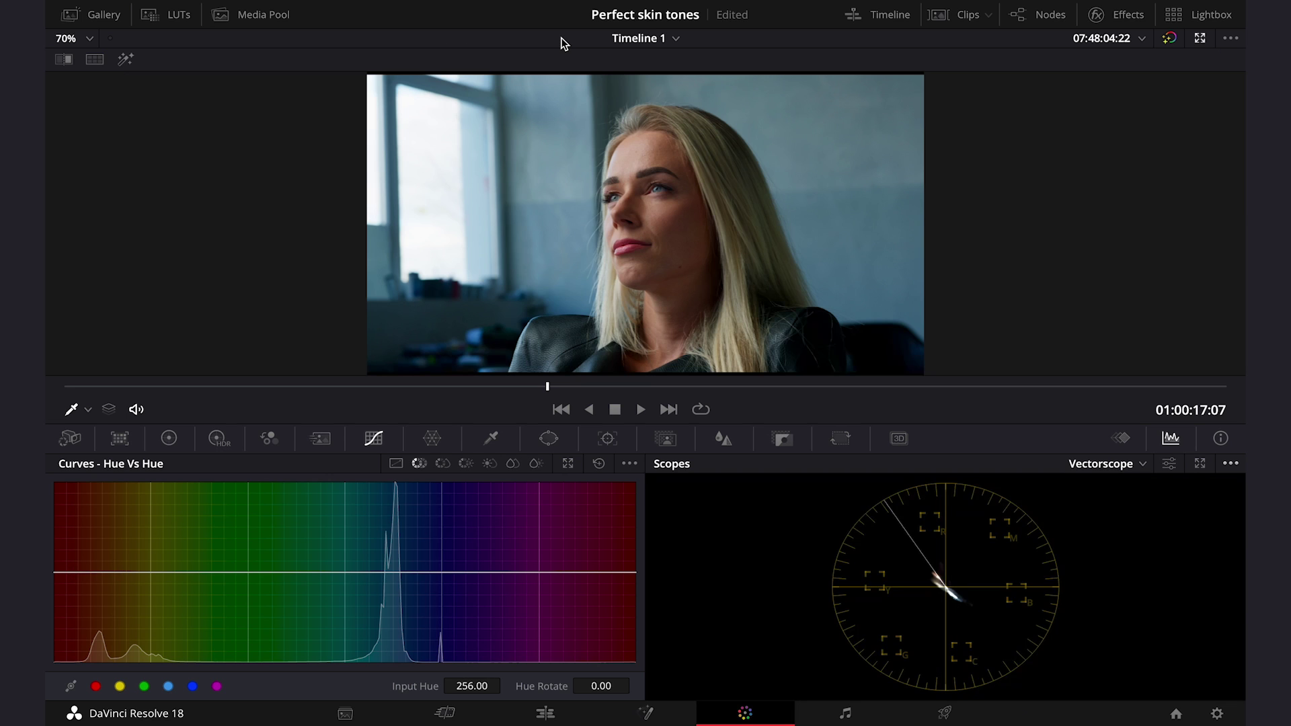
# Test a Gamma push toward teal on the color wheels and save the project
pyautogui.click(169, 439)
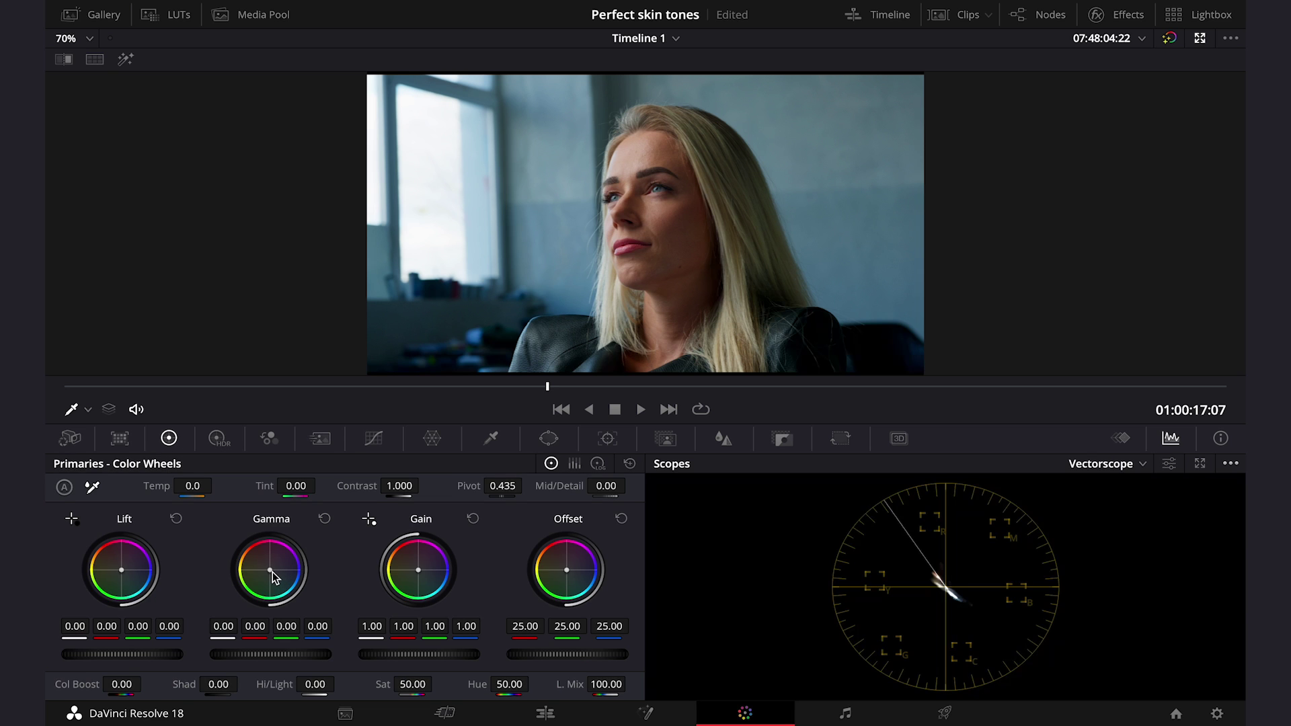
pyautogui.moveTo(270, 569); pyautogui.dragTo(270, 570)
pyautogui.hotkey('ctrl', 's')
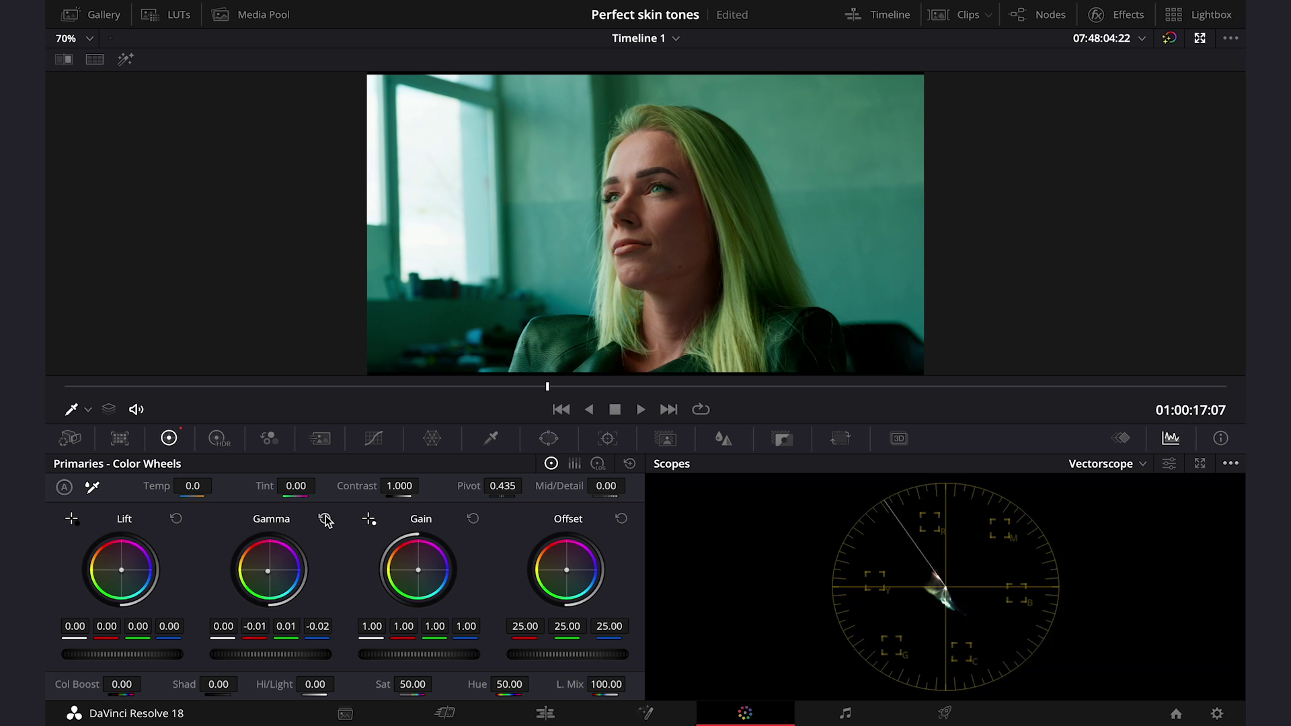
# Reset Gamma, then nudge it toward cyan so Gamma blue reads -0.01
pyautogui.click(326, 519)
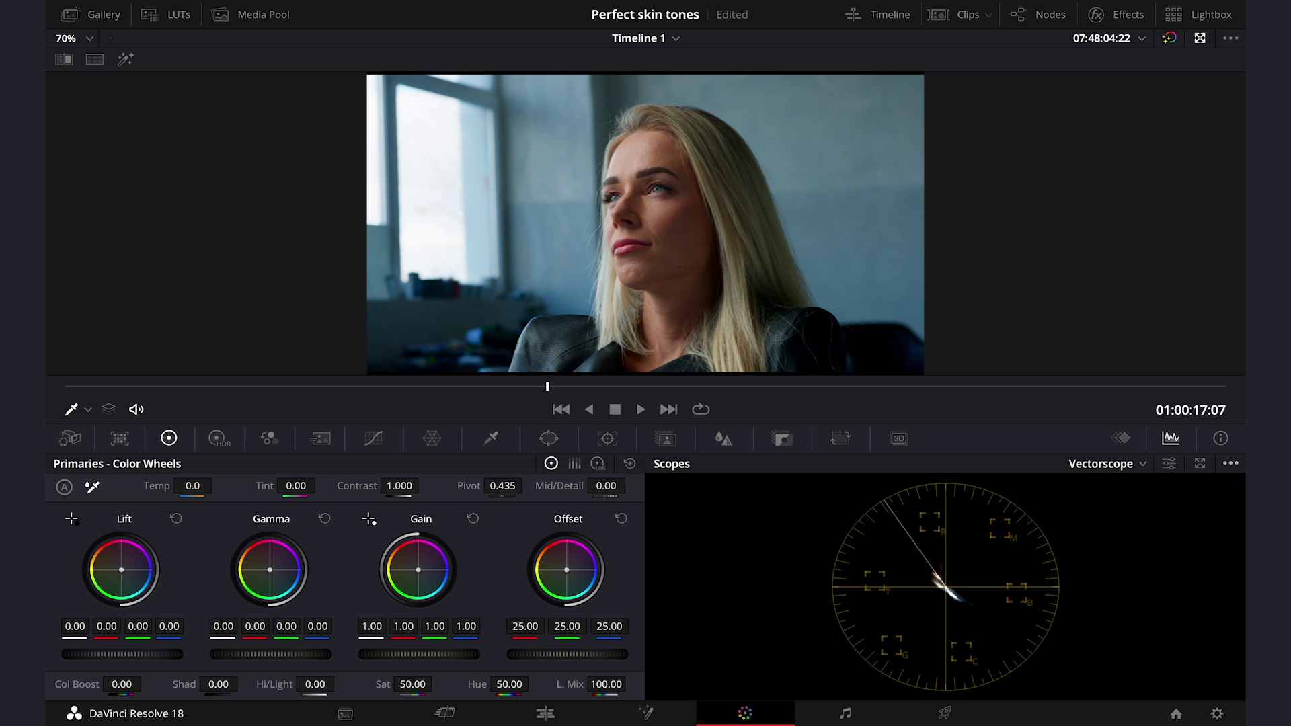
pyautogui.moveTo(269, 570); pyautogui.dragTo(270, 571)
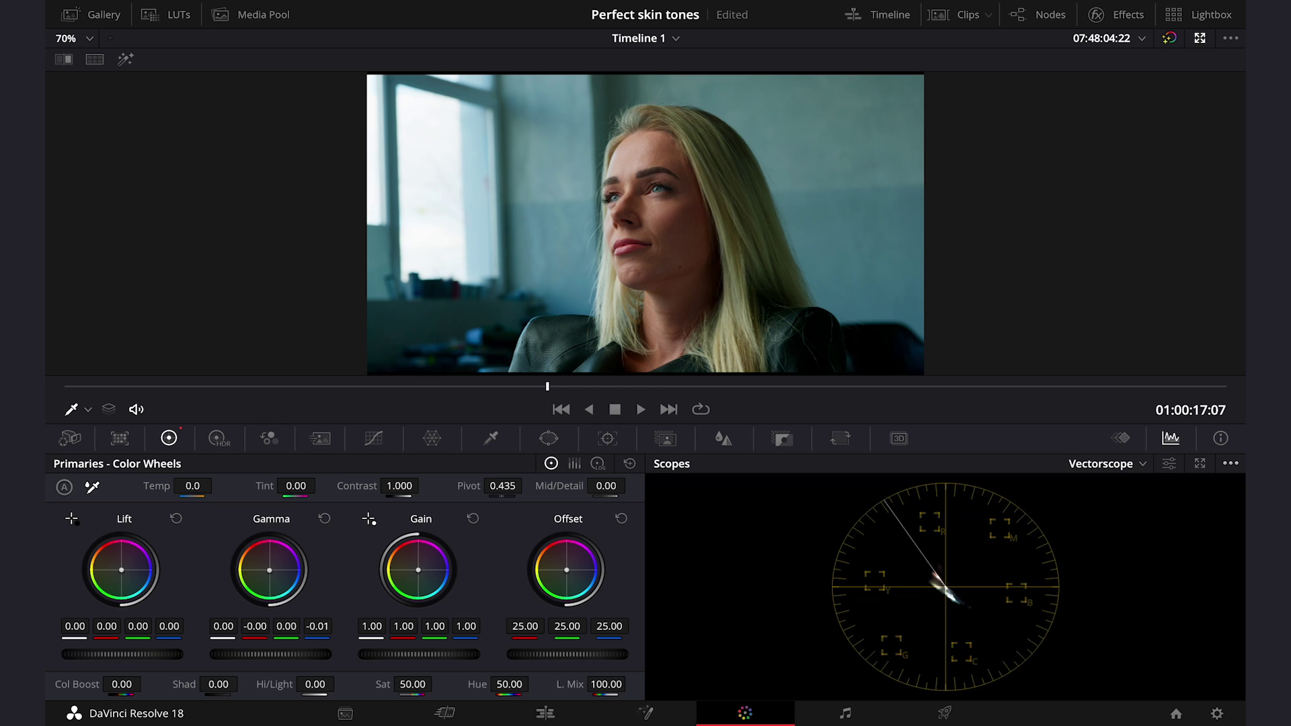